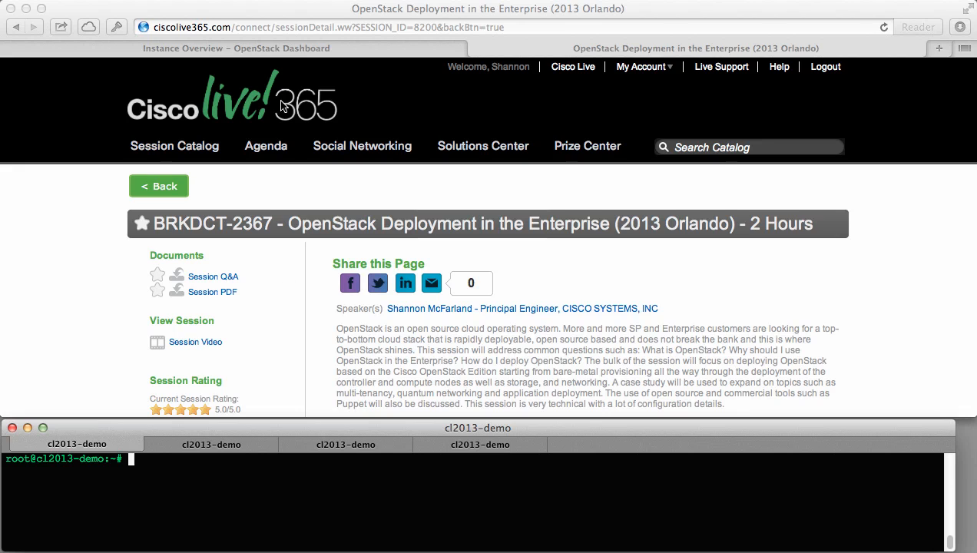
Review the network topology, images and default security group rules (TCP 22, 80, ICMP), then view Instances.
{"action": "left_click", "coordinate": [283, 48]}
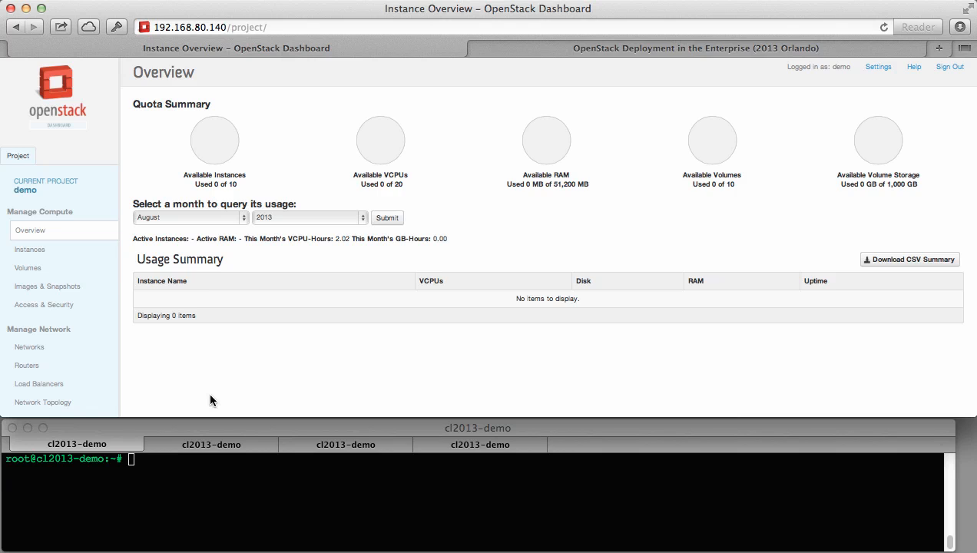
{"action": "left_click", "coordinate": [63, 405]}
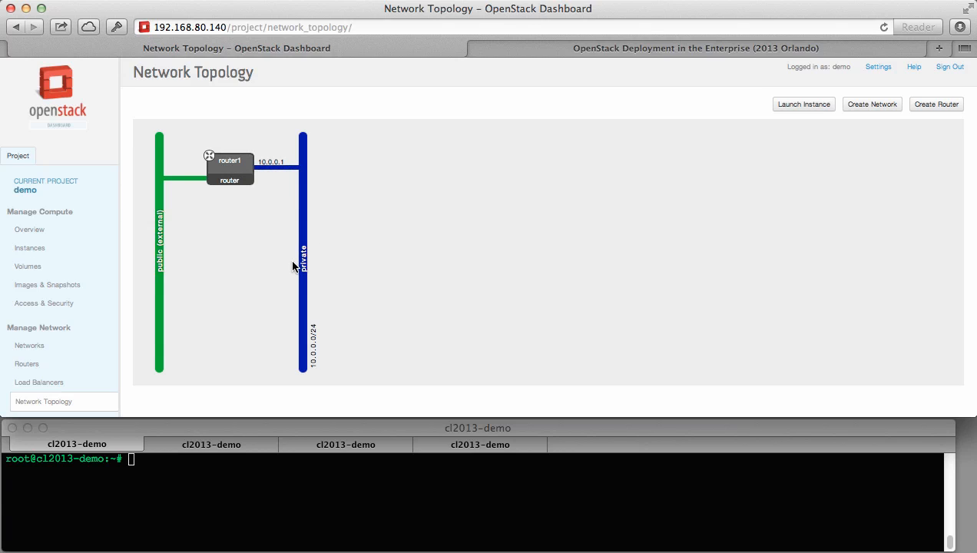
{"action": "left_click", "coordinate": [60, 285]}
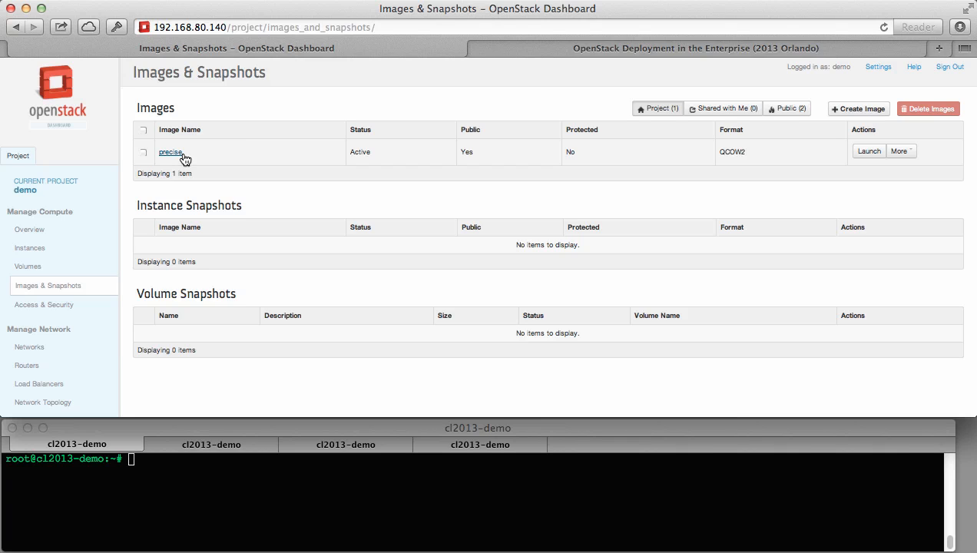
{"action": "left_click", "coordinate": [73, 305]}
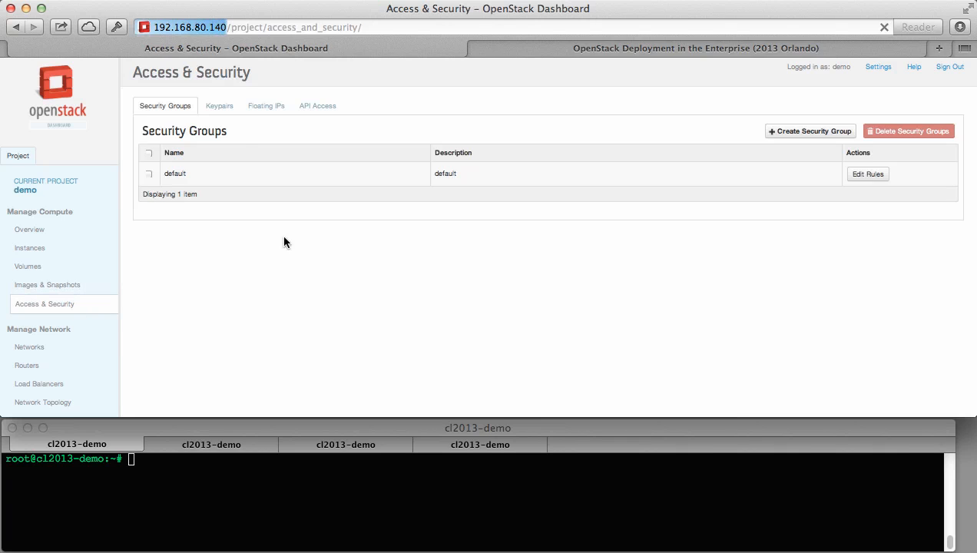
{"action": "left_click", "coordinate": [882, 179]}
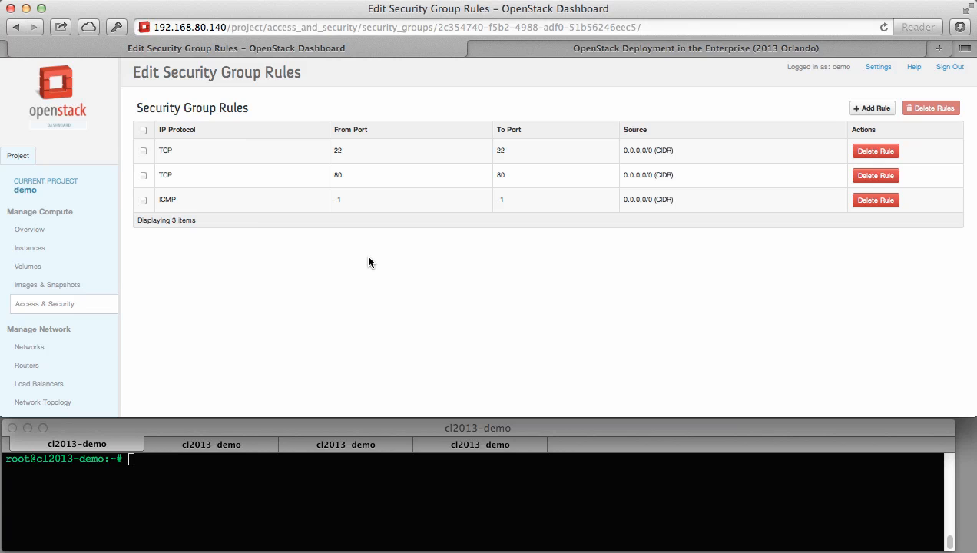
{"action": "left_click", "coordinate": [21, 249]}
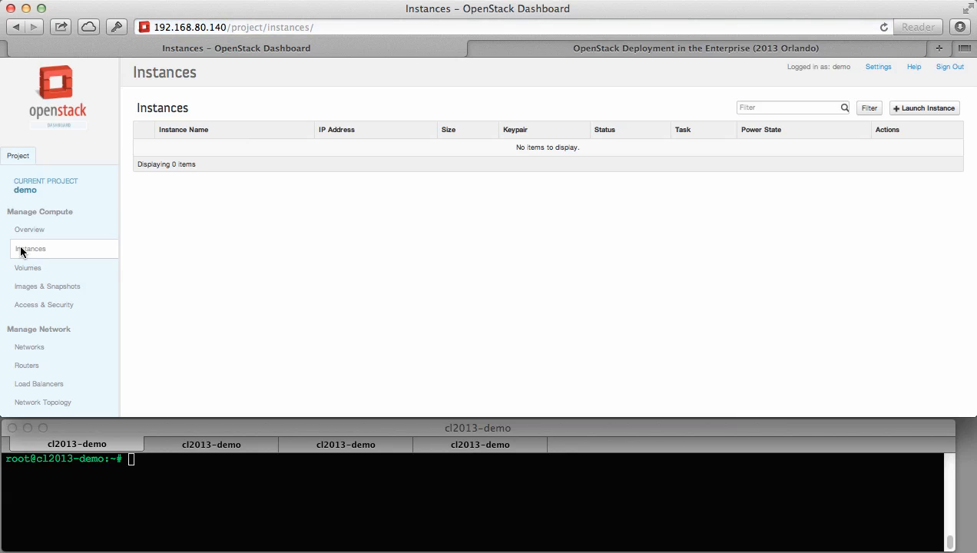
Show the topology diagram with router1 linking the public network and private 10.0.0.0/24.
{"action": "left_click", "coordinate": [61, 404]}
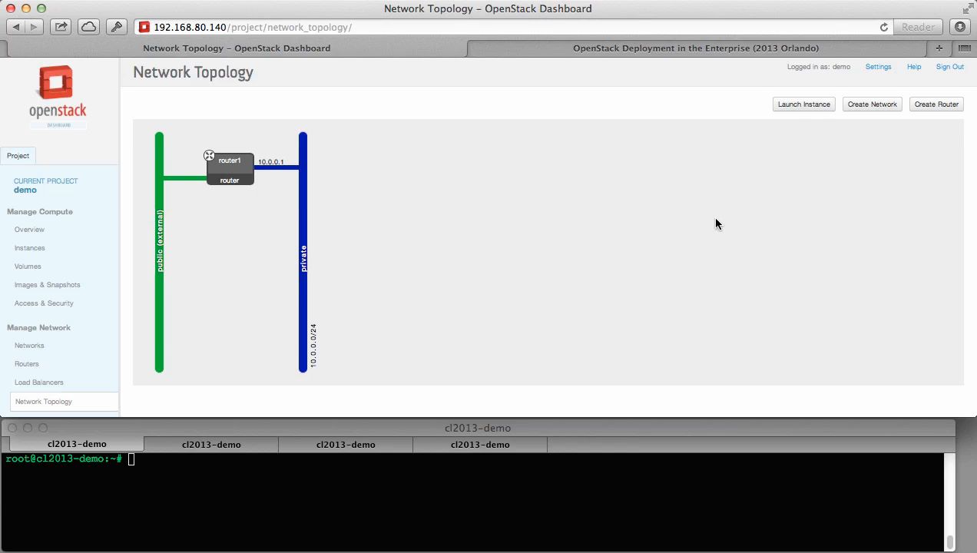
Launch instance Web1 from the precise image, flavor m1.micro, on the private network.
{"action": "left_click", "coordinate": [792, 107]}
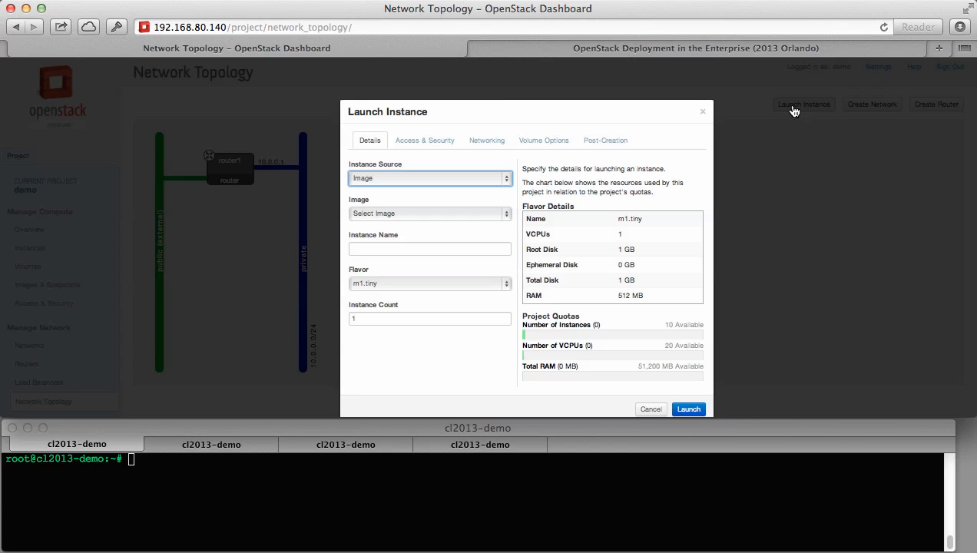
{"action": "left_click", "coordinate": [458, 213]}
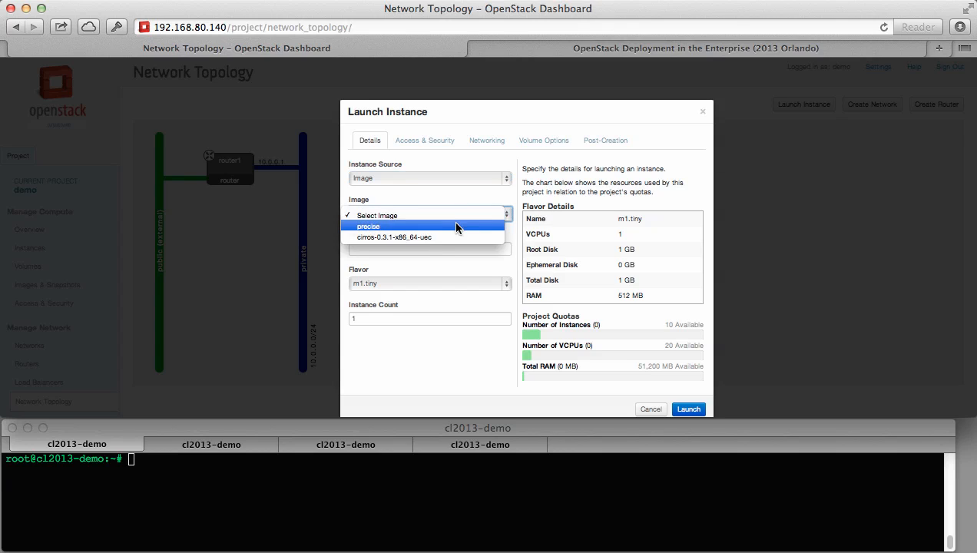
{"action": "left_click", "coordinate": [456, 226]}
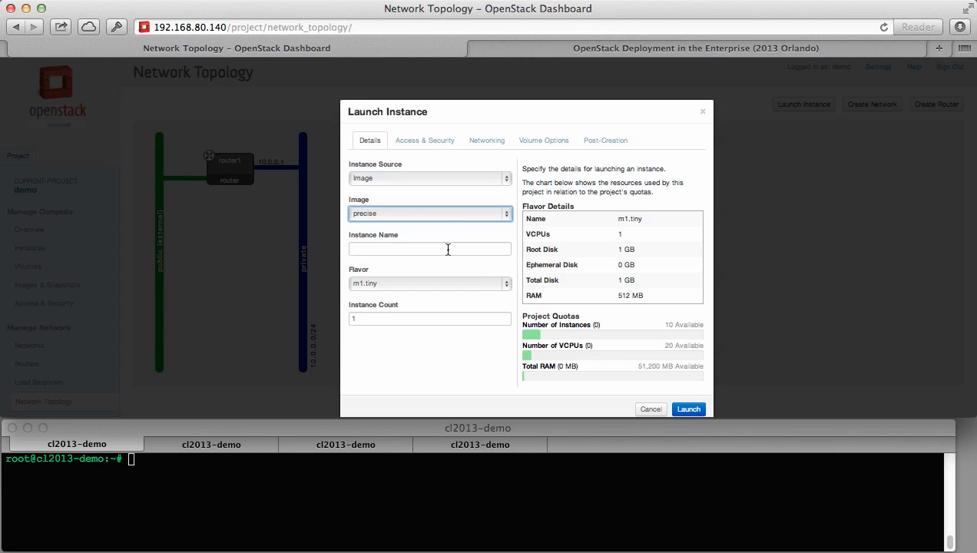
{"action": "left_click", "coordinate": [448, 249]}
{"action": "type", "text": "Web1"}
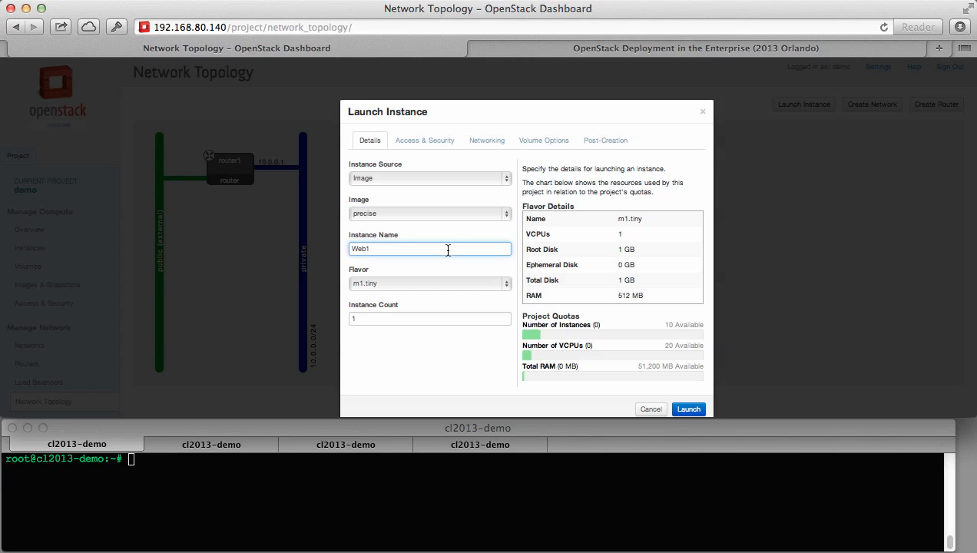
{"action": "left_click", "coordinate": [444, 283]}
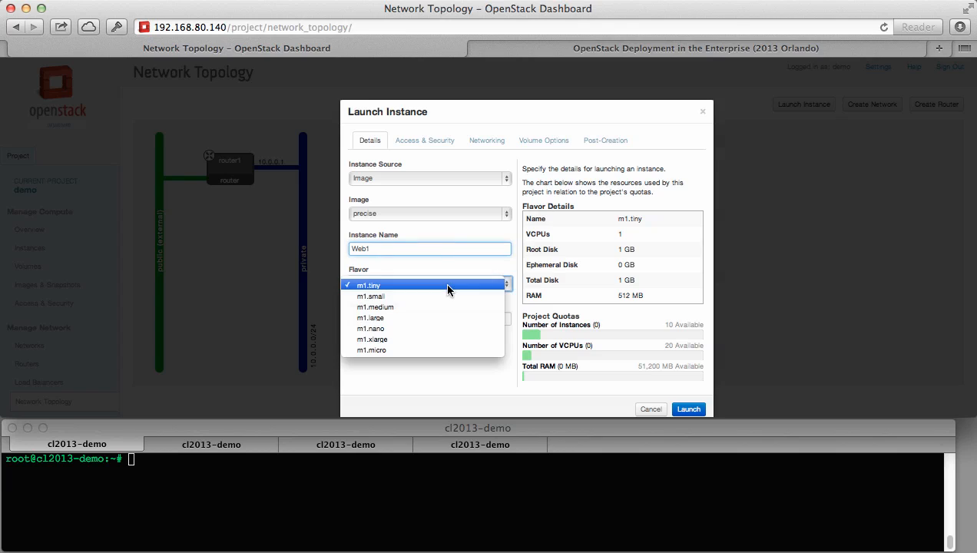
{"action": "left_click", "coordinate": [454, 351]}
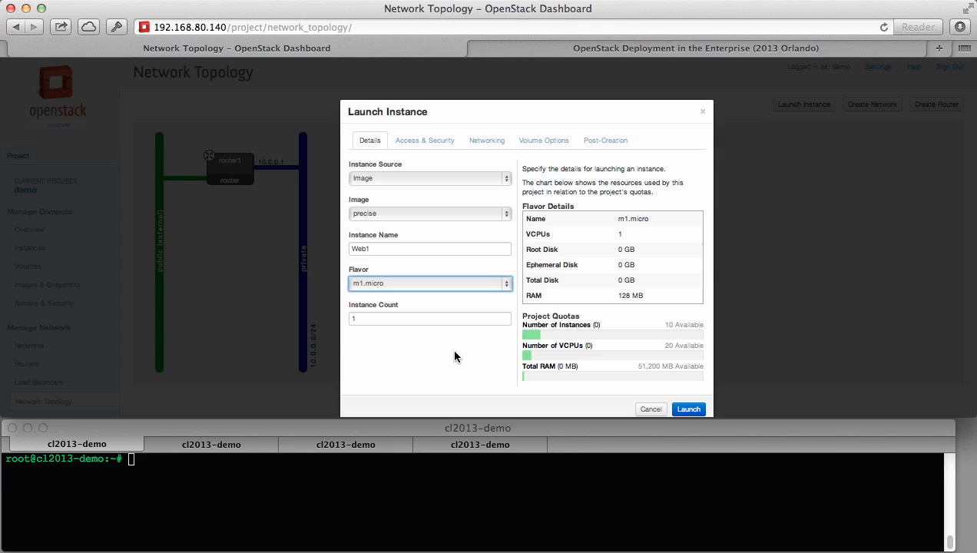
{"action": "left_click", "coordinate": [445, 149]}
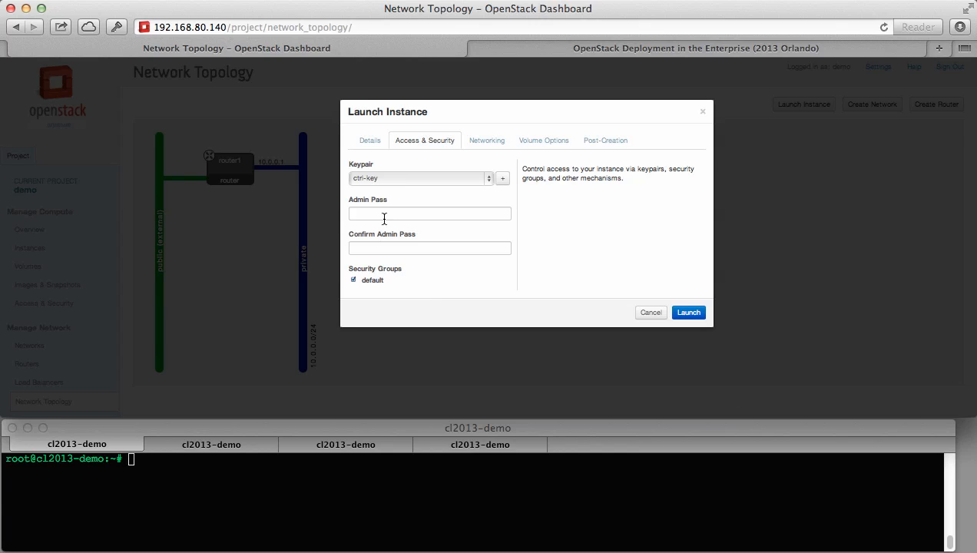
{"action": "left_click", "coordinate": [494, 143]}
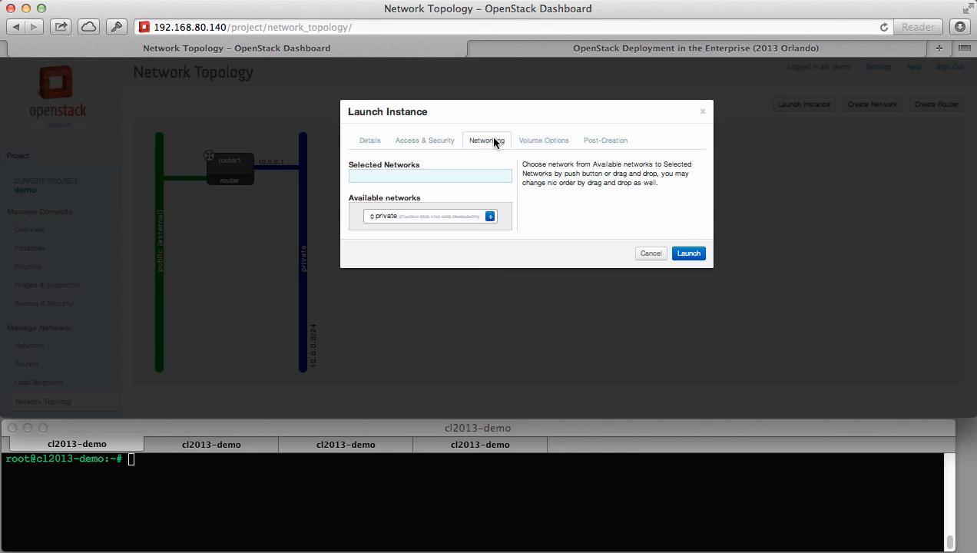
{"action": "left_click", "coordinate": [490, 219]}
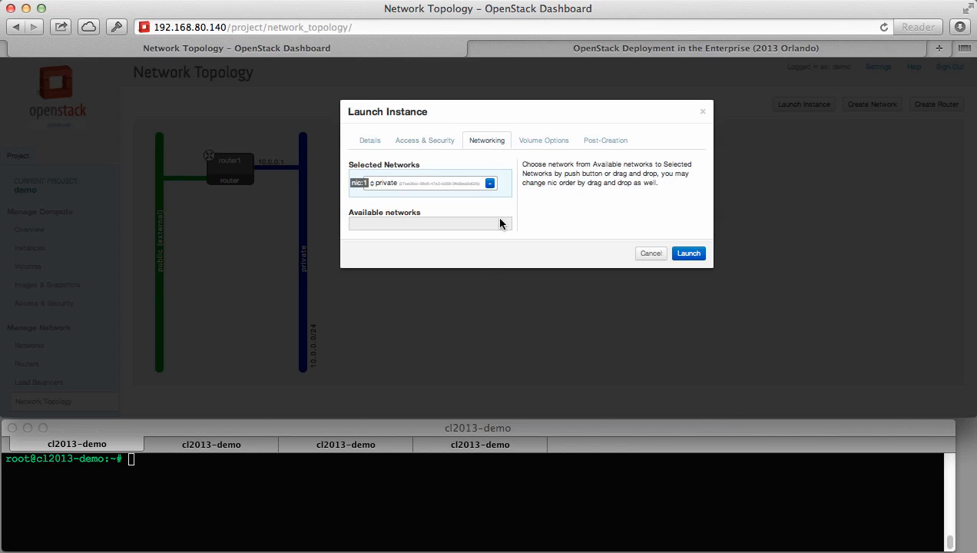
{"action": "left_click", "coordinate": [688, 254]}
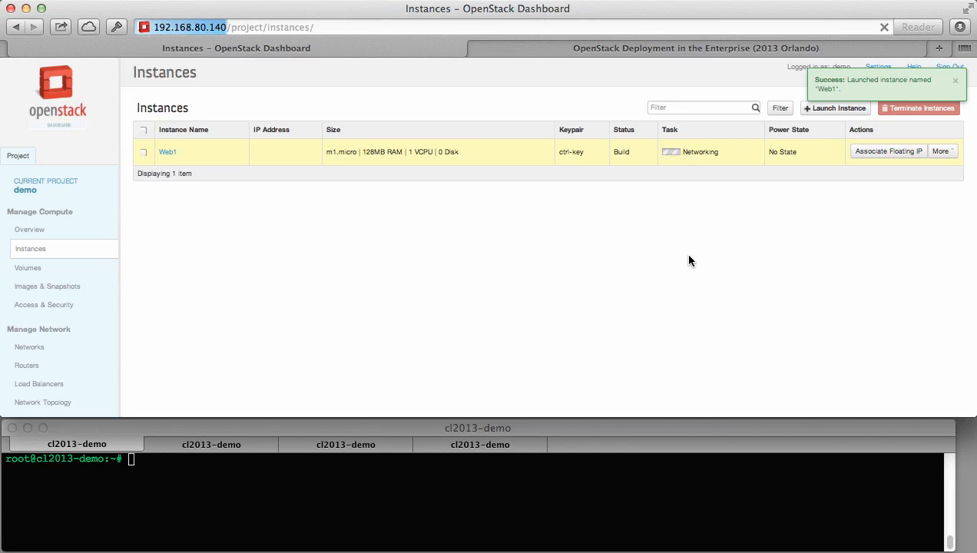
Launch instance Web2 from the precise image, flavor m1.micro, on the private network.
{"action": "left_click", "coordinate": [840, 113]}
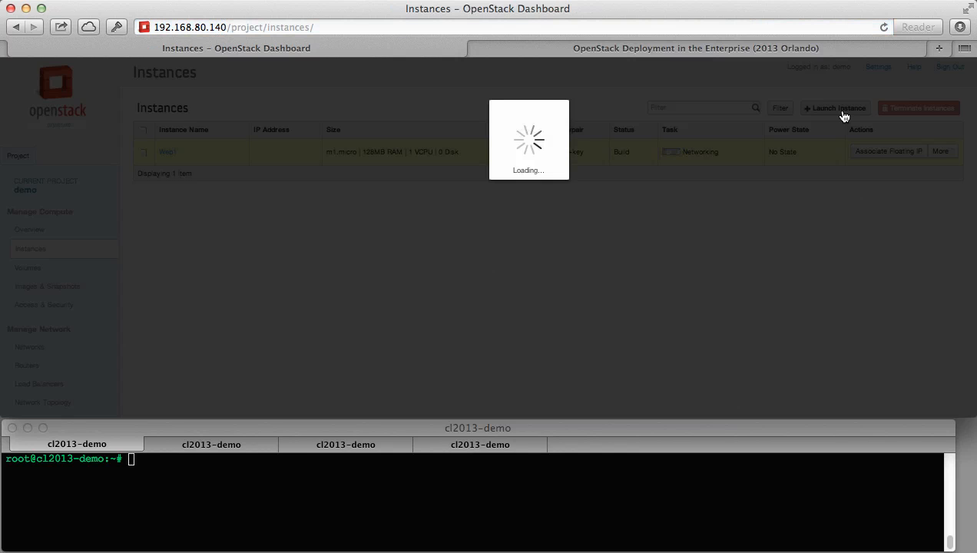
{"action": "left_click", "coordinate": [496, 212]}
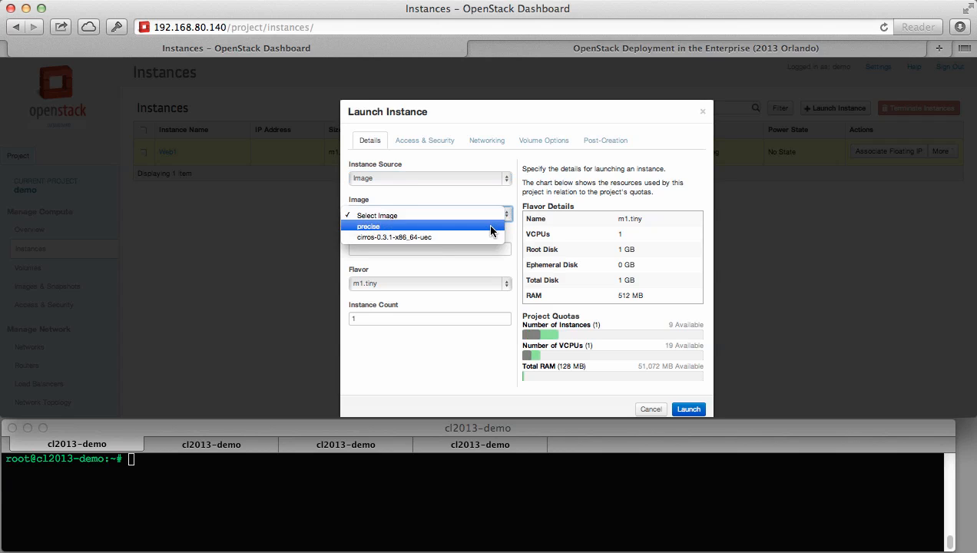
{"action": "left_click", "coordinate": [487, 224]}
{"action": "left_click", "coordinate": [485, 247]}
{"action": "type", "text": "Web2"}
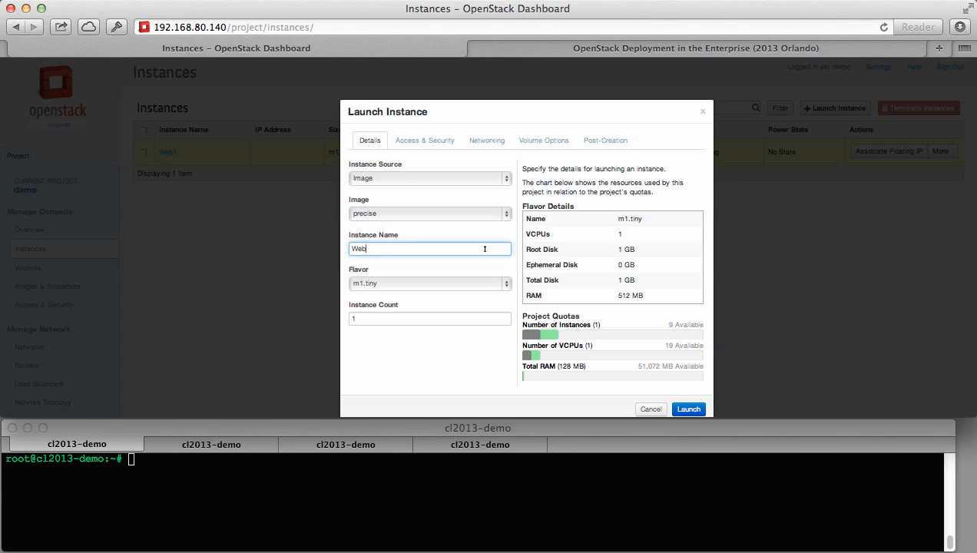
{"action": "left_click", "coordinate": [483, 283]}
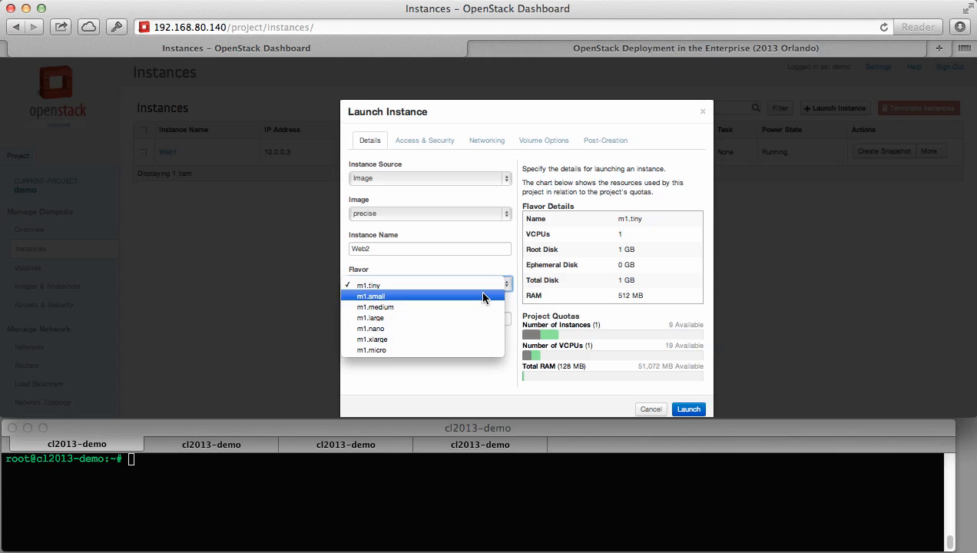
{"action": "left_click", "coordinate": [479, 349]}
{"action": "left_click", "coordinate": [454, 141]}
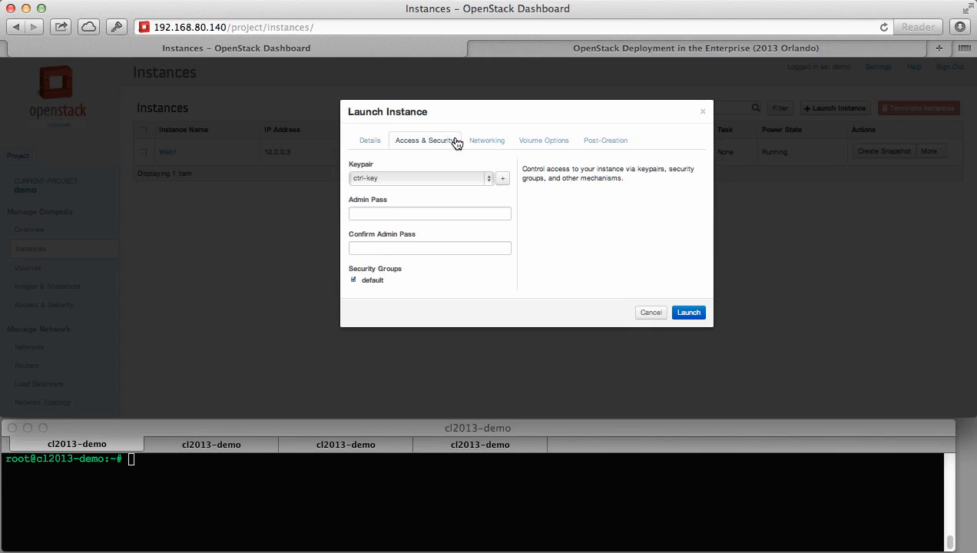
{"action": "left_click", "coordinate": [484, 142]}
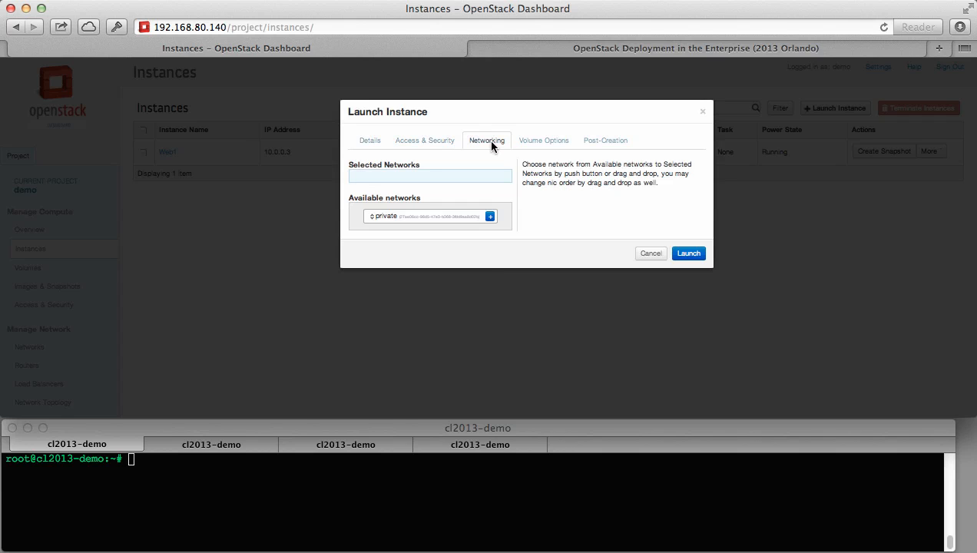
{"action": "left_click", "coordinate": [489, 217]}
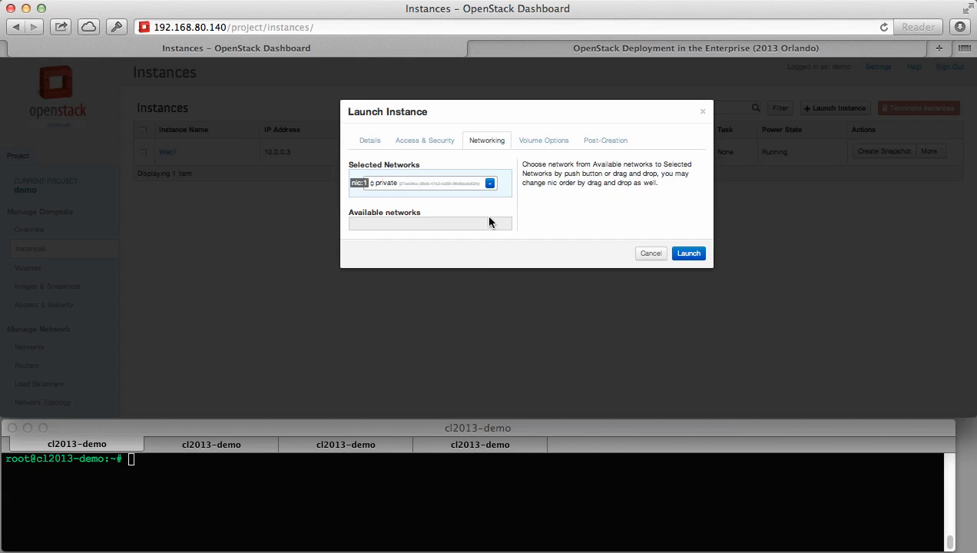
{"action": "left_click", "coordinate": [688, 254]}
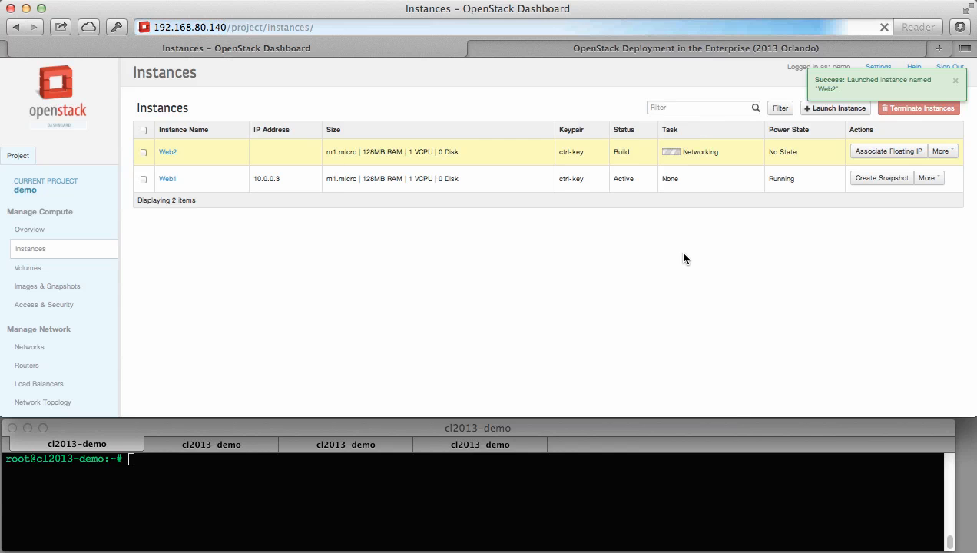
View the updated topology and open the Web1 instance's details.
{"action": "left_click", "coordinate": [57, 404]}
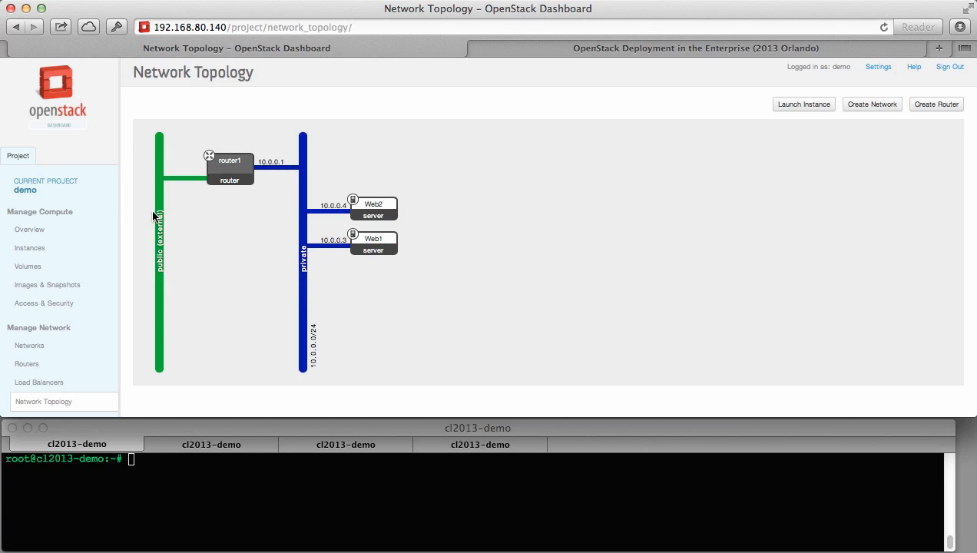
{"action": "left_click", "coordinate": [388, 250]}
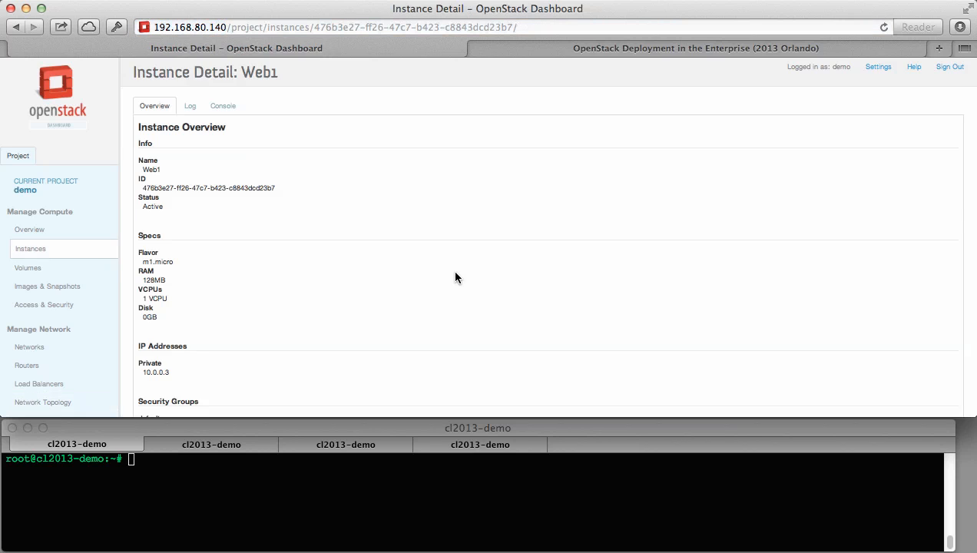
{"action": "scroll", "coordinate": [181, 245], "scroll_direction": "down", "scroll_amount": 5}
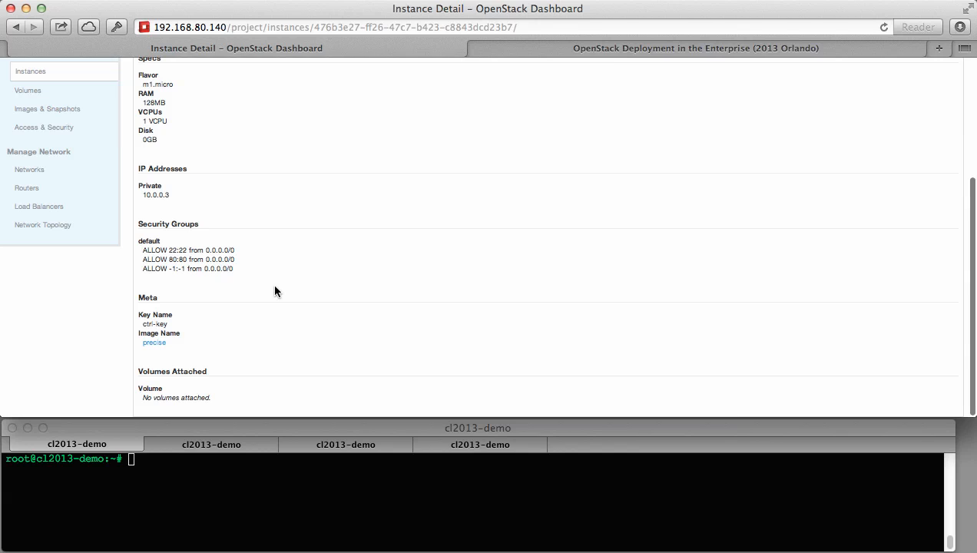
{"action": "scroll", "coordinate": [276, 286], "scroll_direction": "up", "scroll_amount": 5}
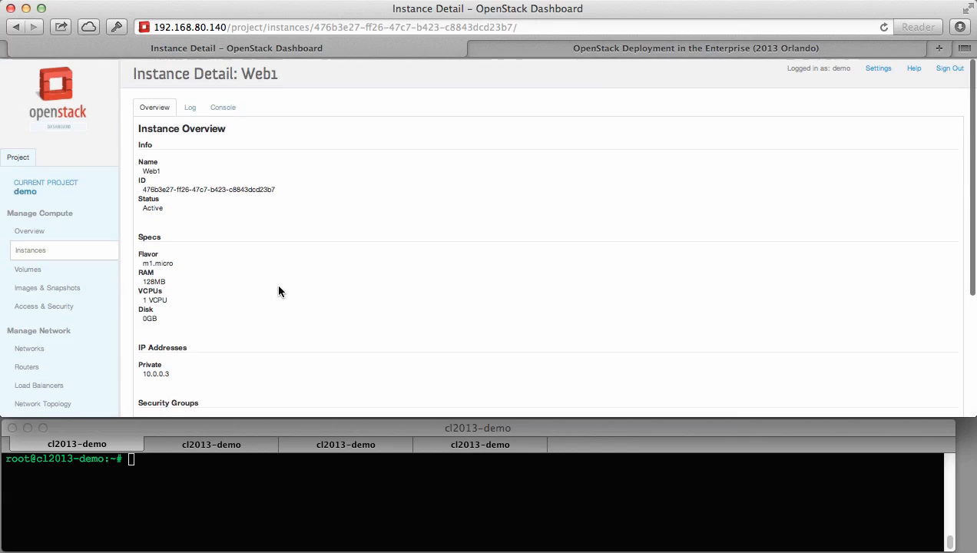
Check Web1's boot log and console login prompt, then return to the Network Topology.
{"action": "left_click", "coordinate": [190, 106]}
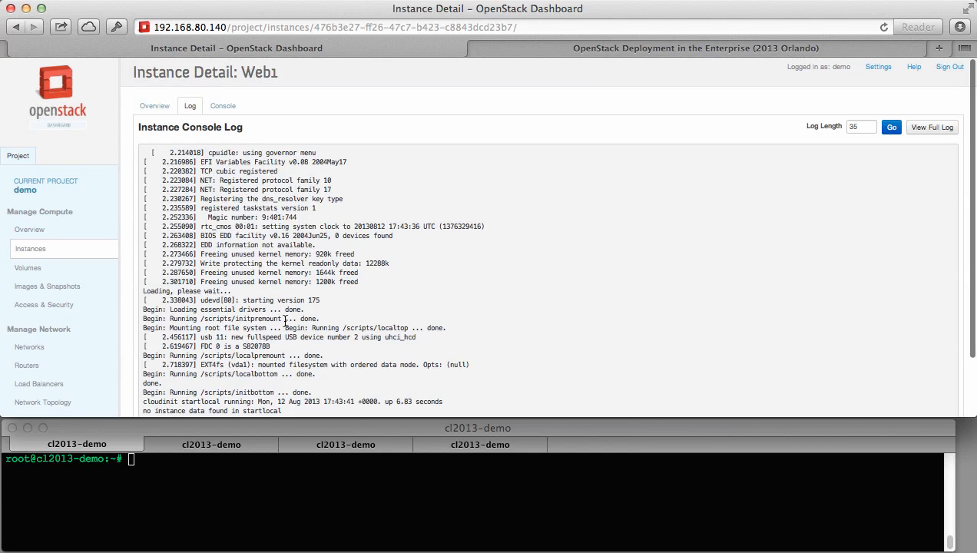
{"action": "left_click", "coordinate": [223, 106]}
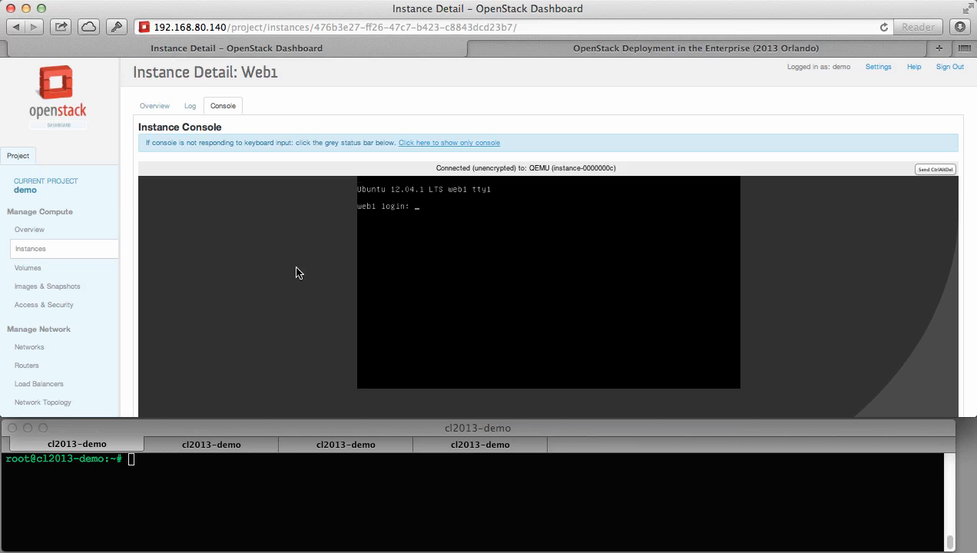
{"action": "scroll", "coordinate": [298, 272], "scroll_direction": "down", "scroll_amount": 2}
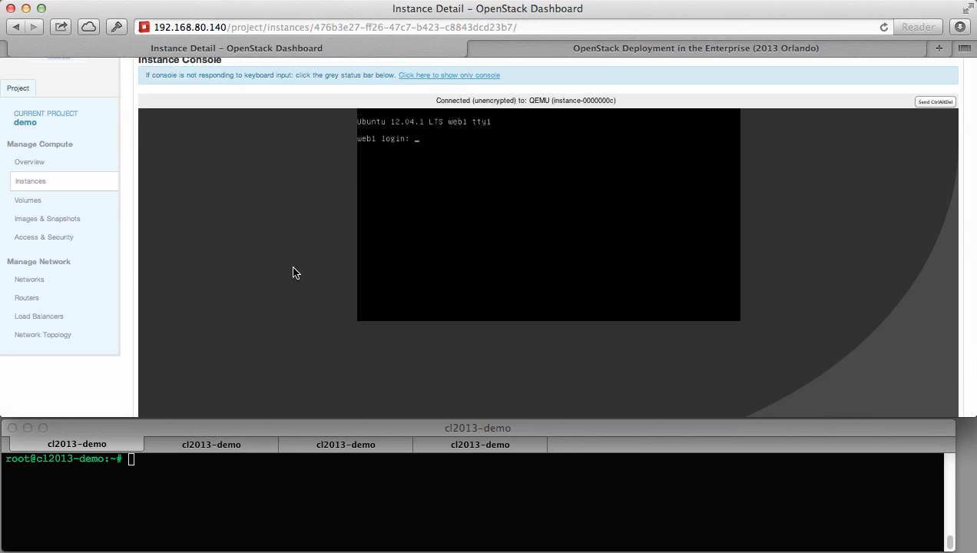
{"action": "left_click", "coordinate": [47, 336]}
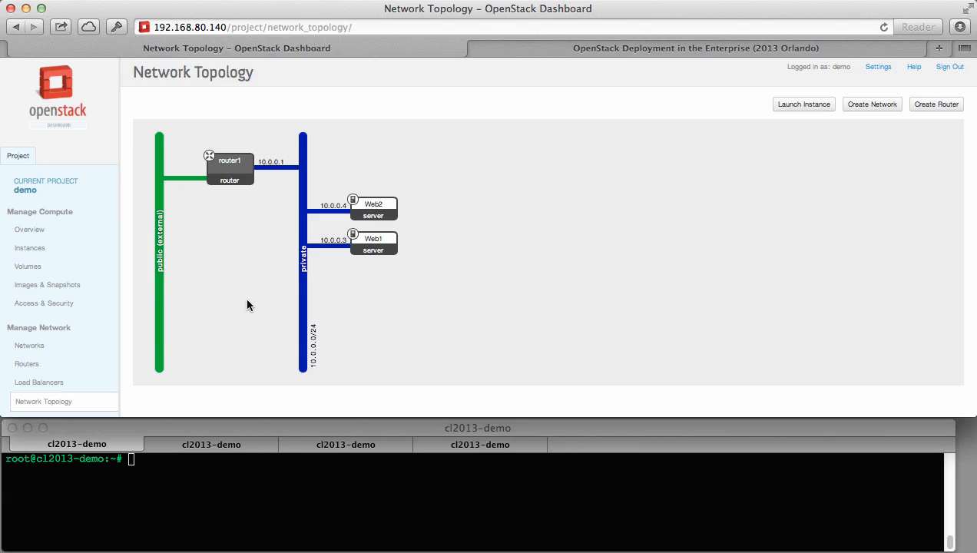
{"action": "left_click", "coordinate": [202, 474]}
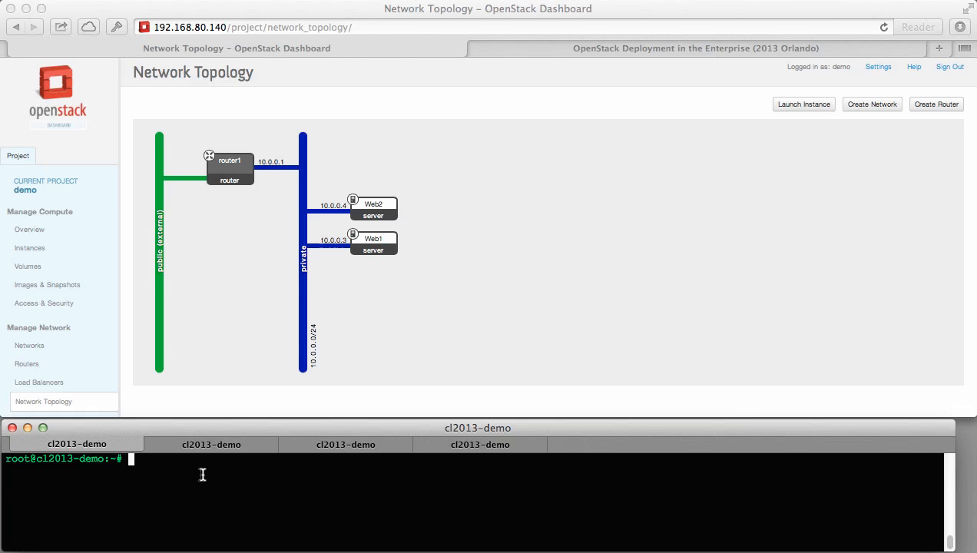
Ping 10.0.0.3 and 10.0.0.4 to confirm both instances respond.
{"action": "type", "text": "ping 10.0.0.3"}
{"action": "key", "text": "Return"}
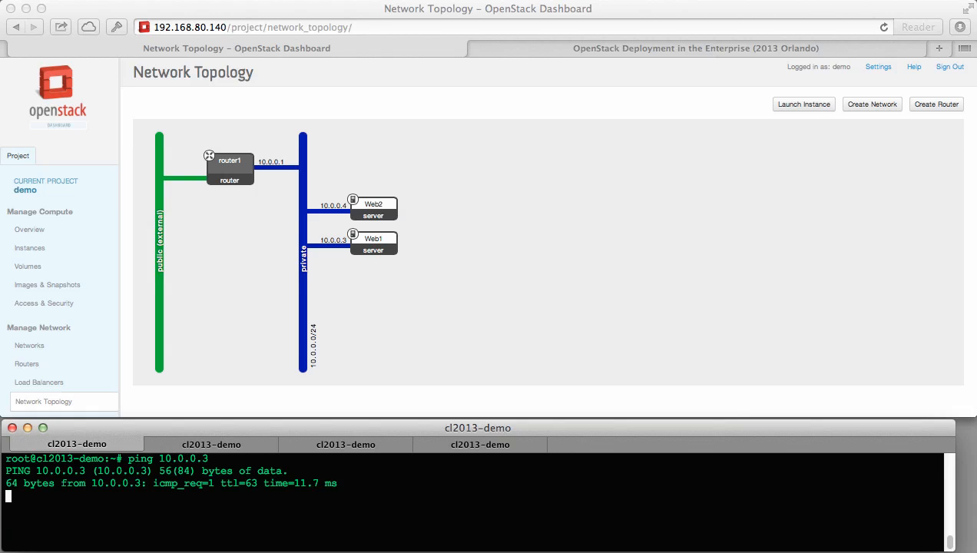
{"action": "key", "text": "ctrl+c"}
{"action": "key", "text": "Up"}
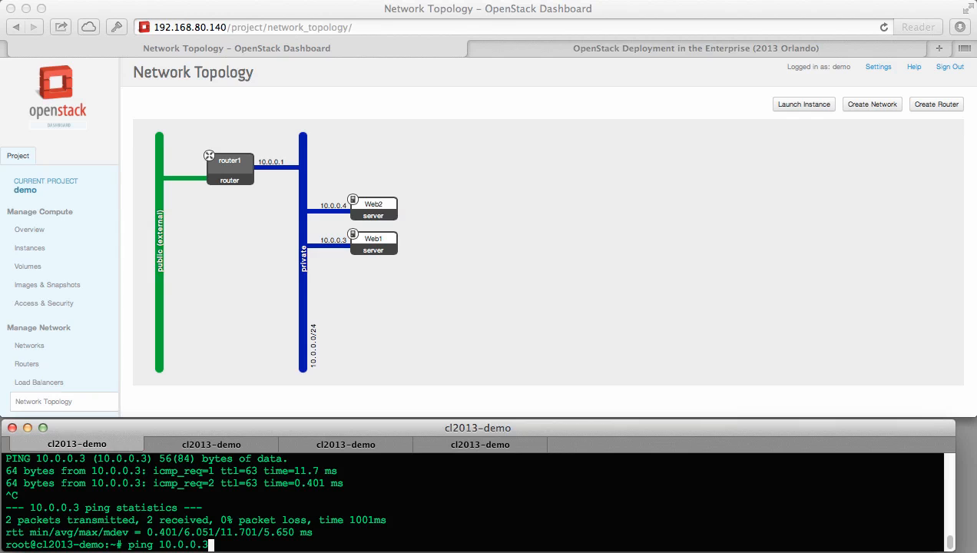
{"action": "key", "text": "BackSpace"}
{"action": "type", "text": "4"}
{"action": "key", "text": "Return"}
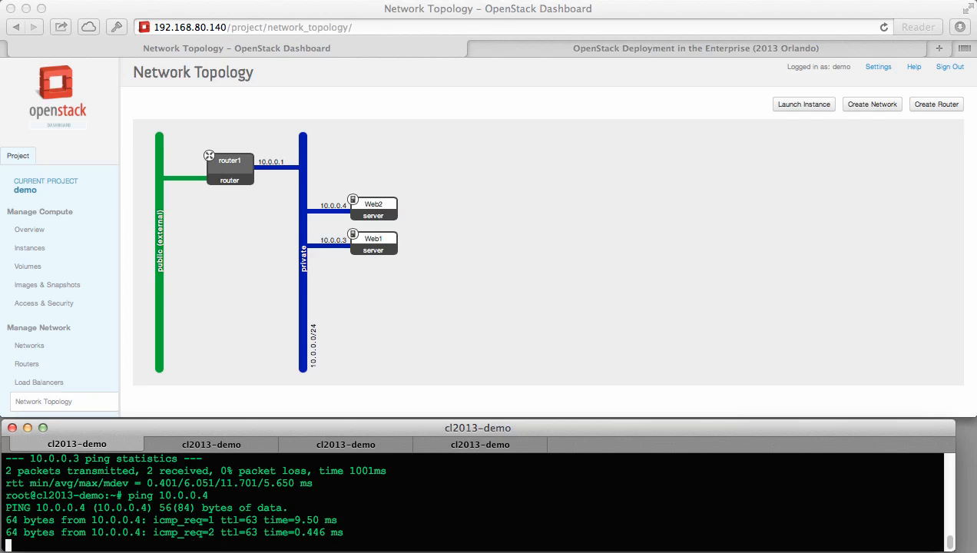
{"action": "key", "text": "ctrl+c"}
SSH as ubuntu to 10.0.0.3 in the second and third tabs, accepting the host key.
{"action": "left_click", "coordinate": [202, 444]}
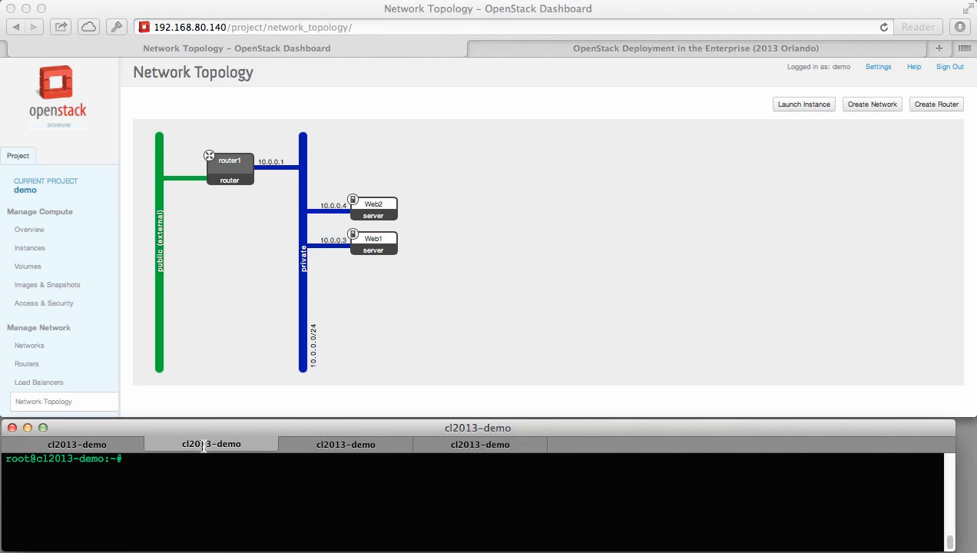
{"action": "type", "text": "ssh ubuntu@10.0"}
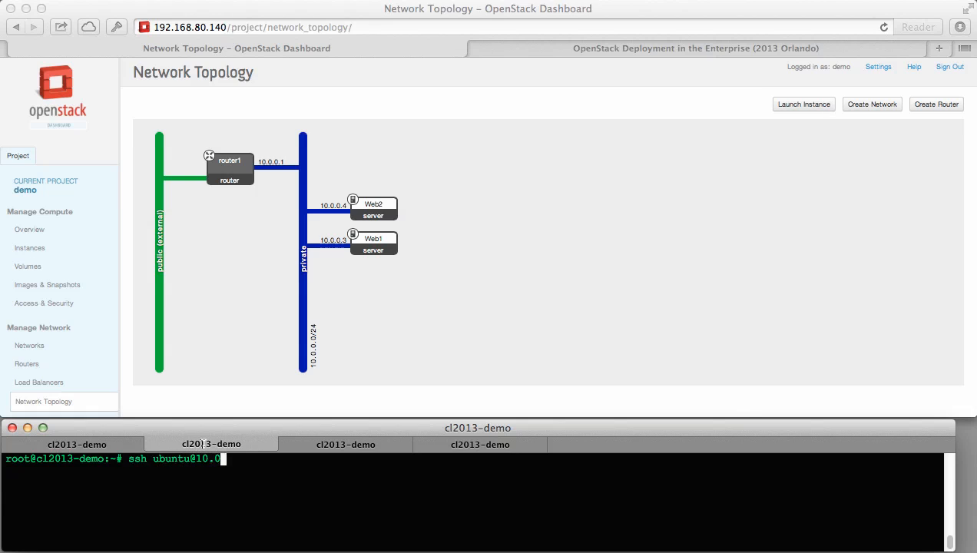
{"action": "type", "text": ".0.3"}
{"action": "key", "text": "Return"}
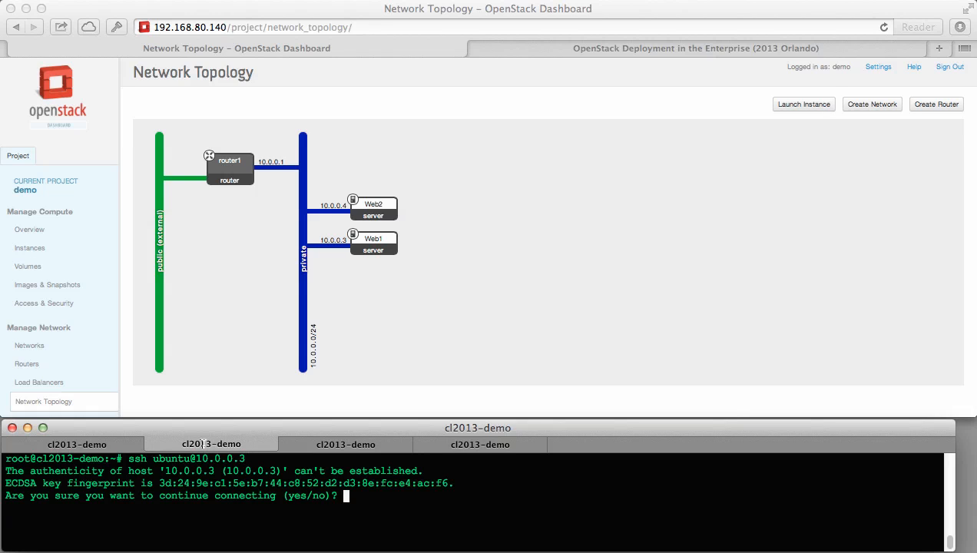
{"action": "type", "text": "yes"}
{"action": "key", "text": "Return"}
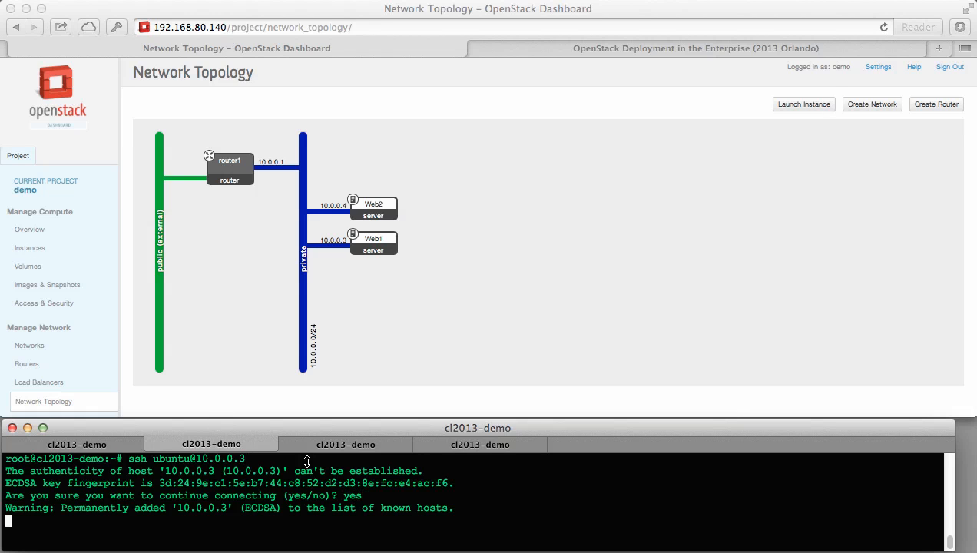
{"action": "left_click_drag", "start_coordinate": [247, 459], "coordinate": [128, 458]}
{"action": "left_click", "coordinate": [358, 445]}
{"action": "key", "text": "super+v"}
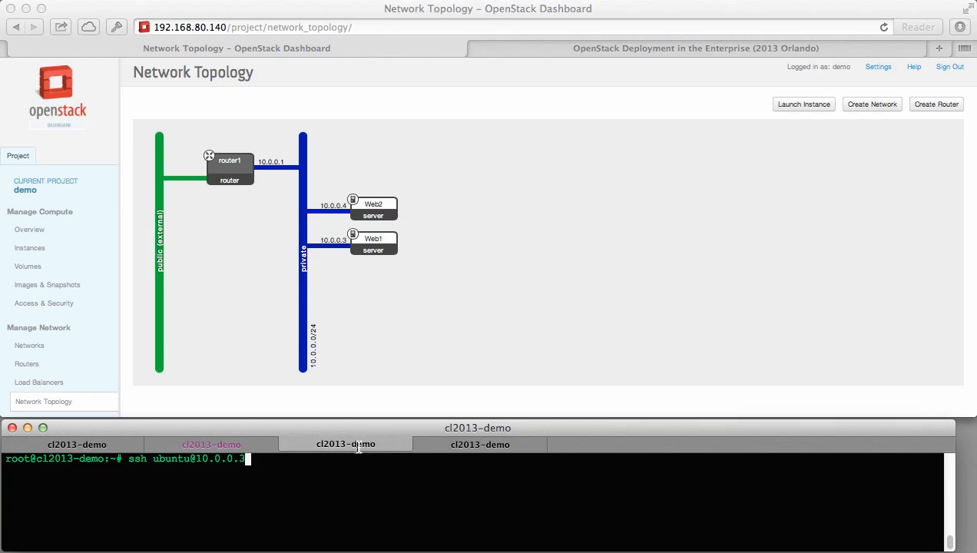
{"action": "key", "text": "Return"}
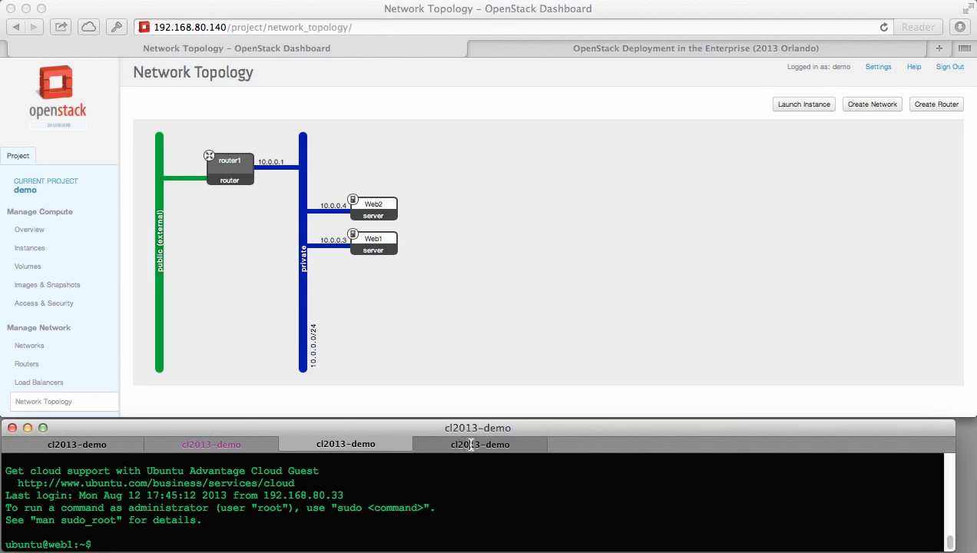
SSH as ubuntu to 10.0.0.4 in the fourth tab, then start a vim command on web1.
{"action": "left_click", "coordinate": [471, 446]}
{"action": "key", "text": "super+v"}
{"action": "key", "text": "BackSpace"}
{"action": "type", "text": "4"}
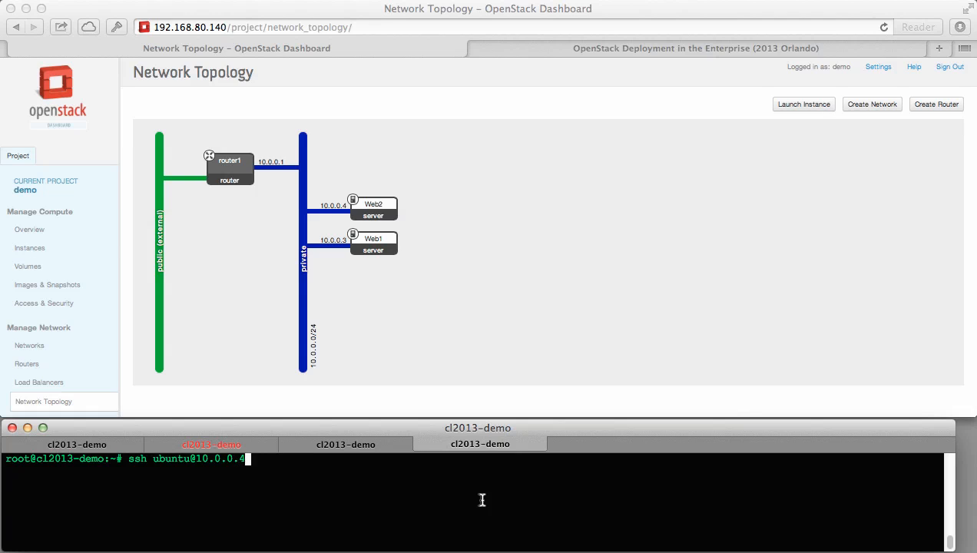
{"action": "key", "text": "Return"}
{"action": "type", "text": "yes"}
{"action": "key", "text": "Return"}
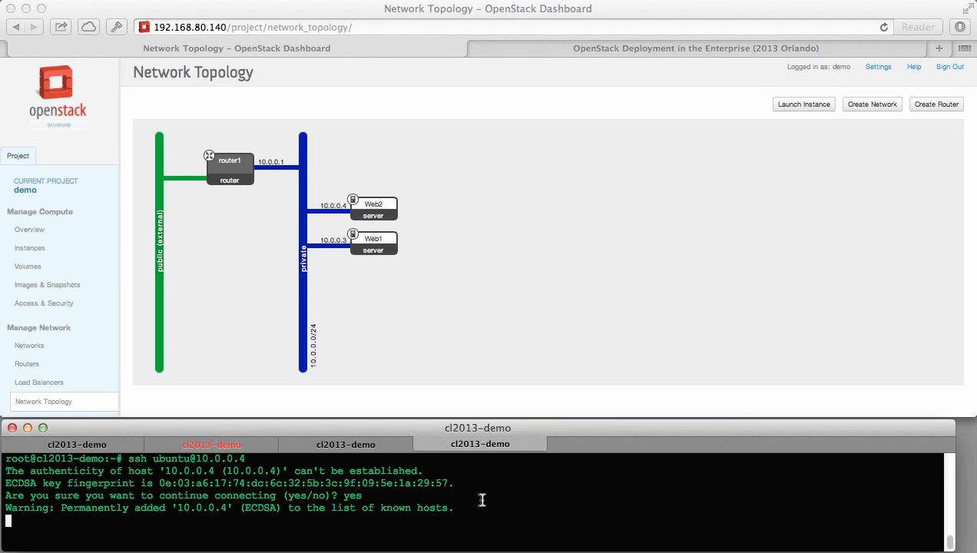
{"action": "left_click", "coordinate": [253, 443]}
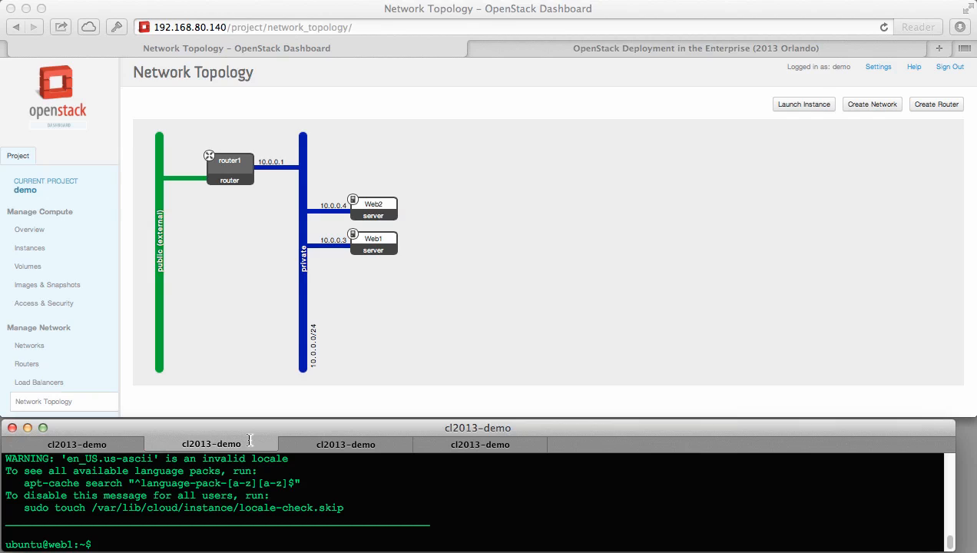
{"action": "type", "text": "vim"}
Create index.html on web1 containing 'HTTP/1.0 200 OK Web1' and save it.
{"action": "type", "text": "ind"}
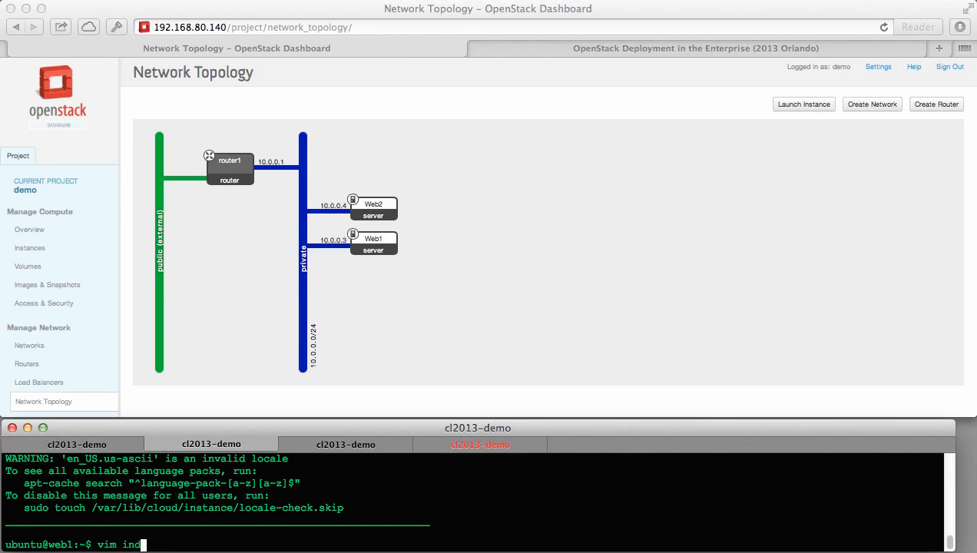
{"action": "type", "text": "ex.html"}
{"action": "key", "text": "Return"}
{"action": "type", "text": "iHTTP"}
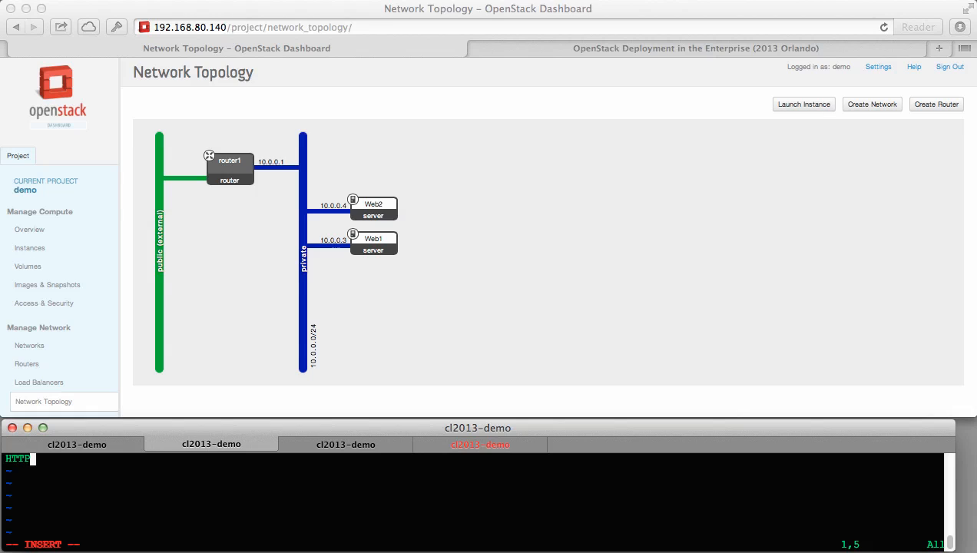
{"action": "type", "text": "/1.0 200 OK "}
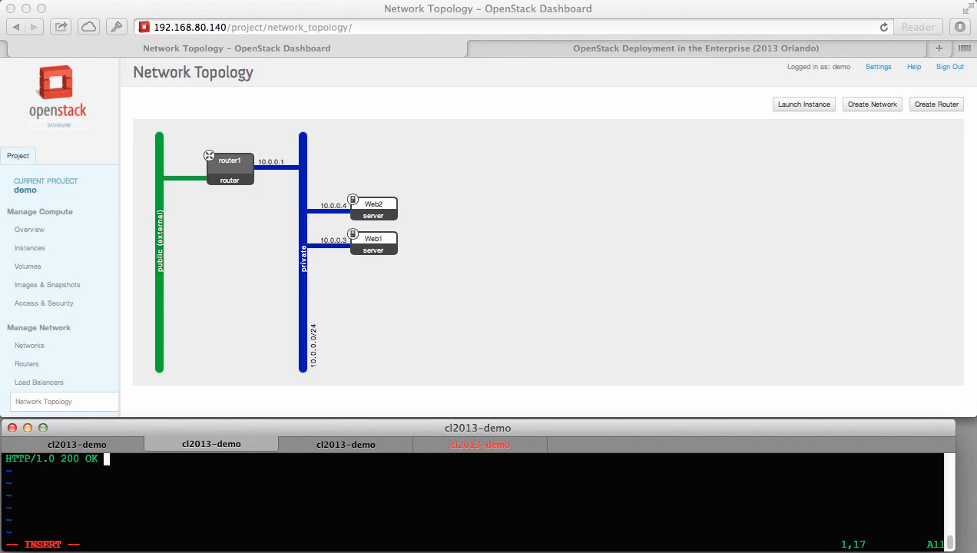
{"action": "type", "text": "Web1"}
{"action": "left_click_drag", "start_coordinate": [121, 458], "coordinate": [7, 458]}
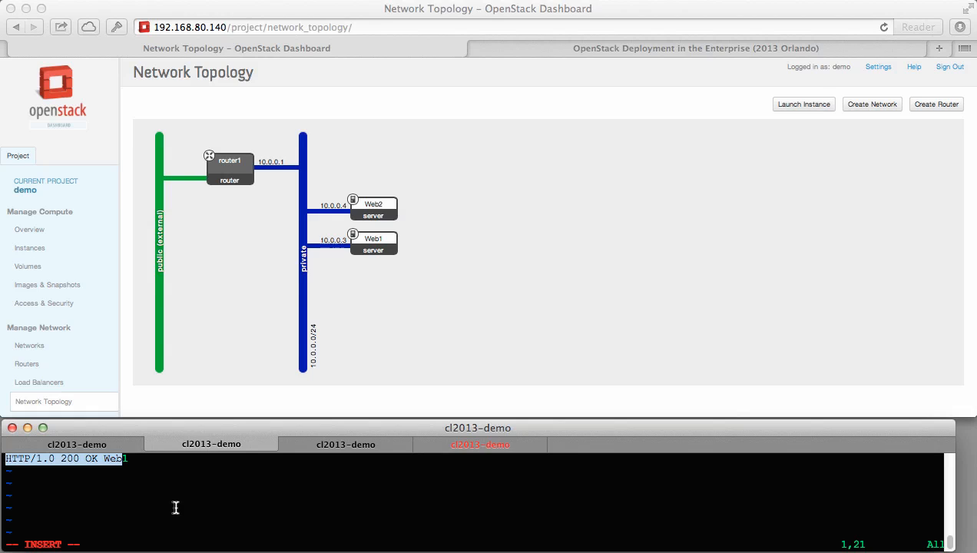
{"action": "key", "text": "Escape"}
{"action": "type", "text": ":wq!"}
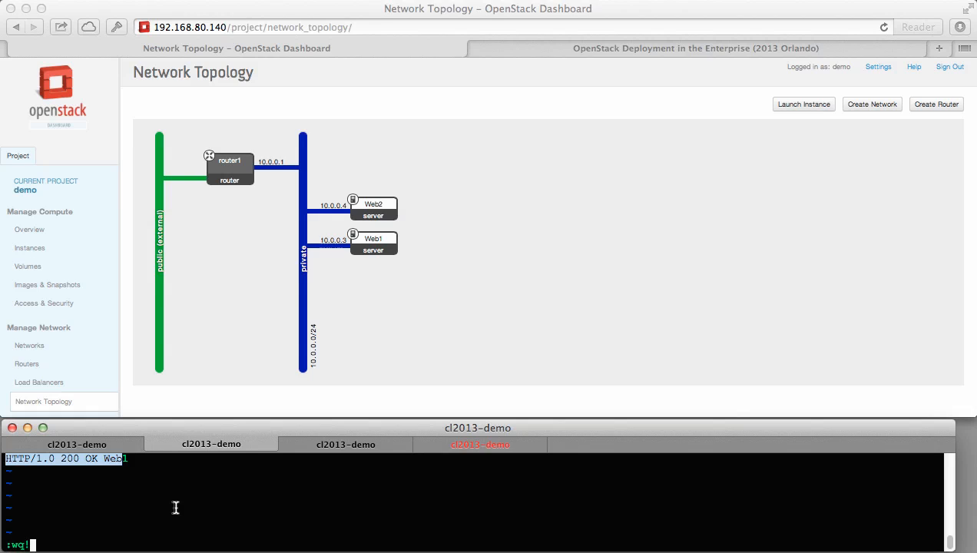
{"action": "key", "text": "Return"}
Serve web1 with 'sudo python -m SimpleHTTPServer 80' and capture replies with 'sudo tcpdump -l -A src port 80'.
{"action": "type", "text": "sudo"}
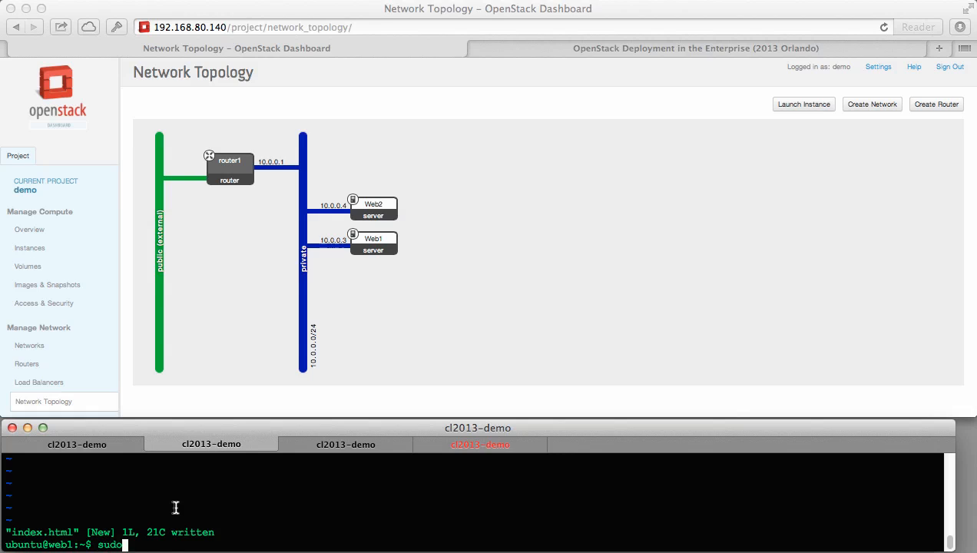
{"action": "type", "text": " python -m Simple"}
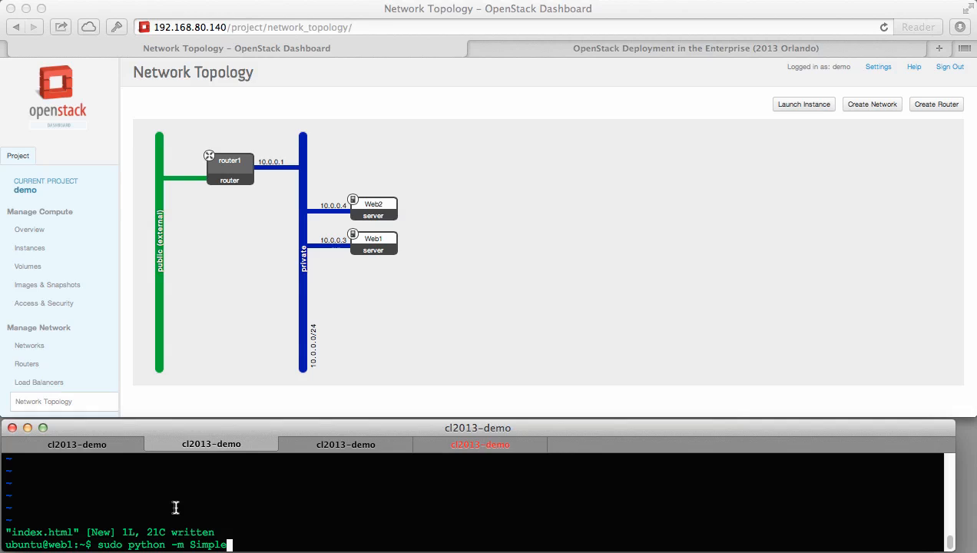
{"action": "type", "text": "HTTPServer 80"}
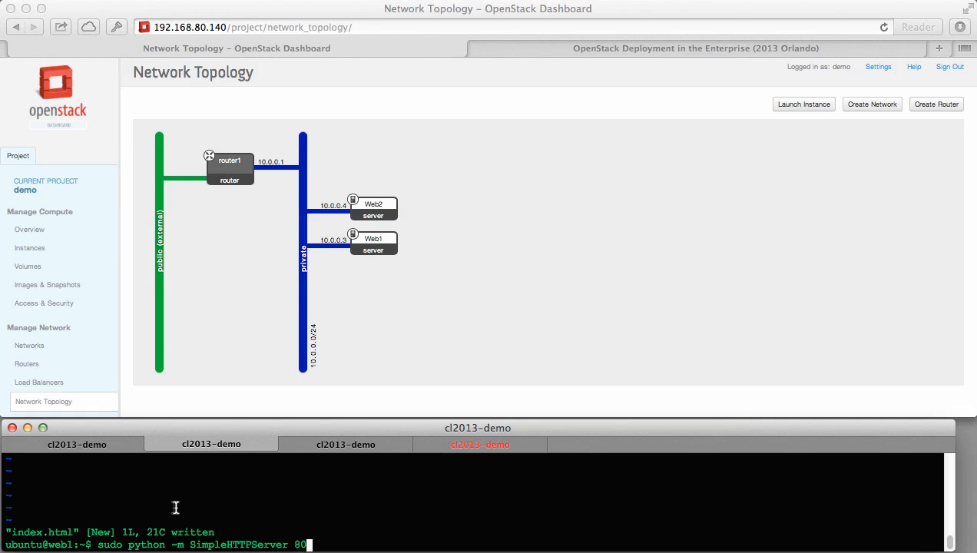
{"action": "key", "text": "Return"}
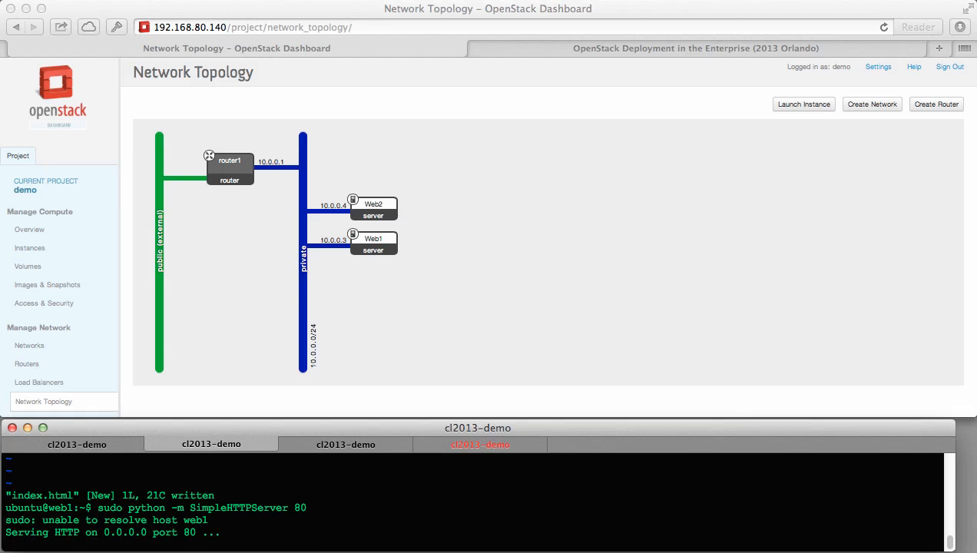
{"action": "left_click", "coordinate": [314, 446]}
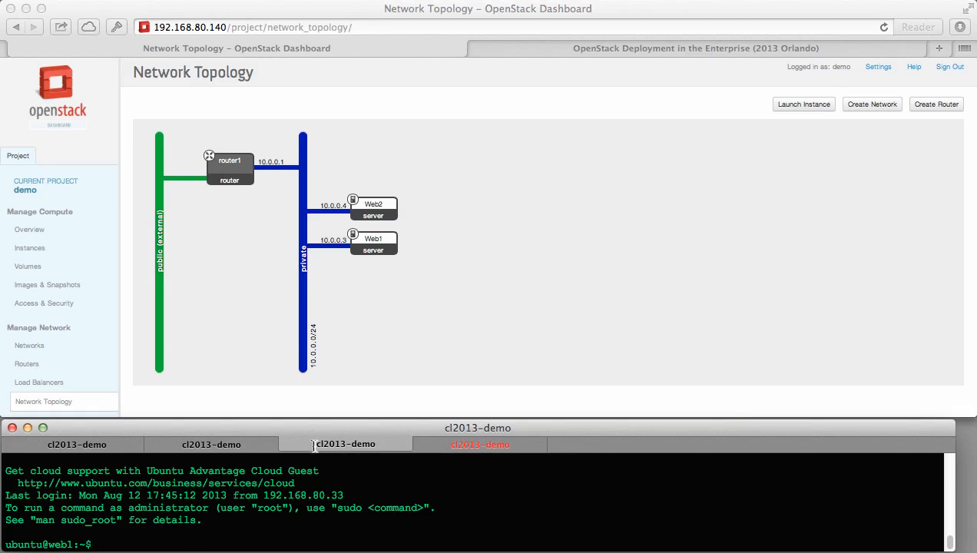
{"action": "type", "text": "sudo tcpdump -l"}
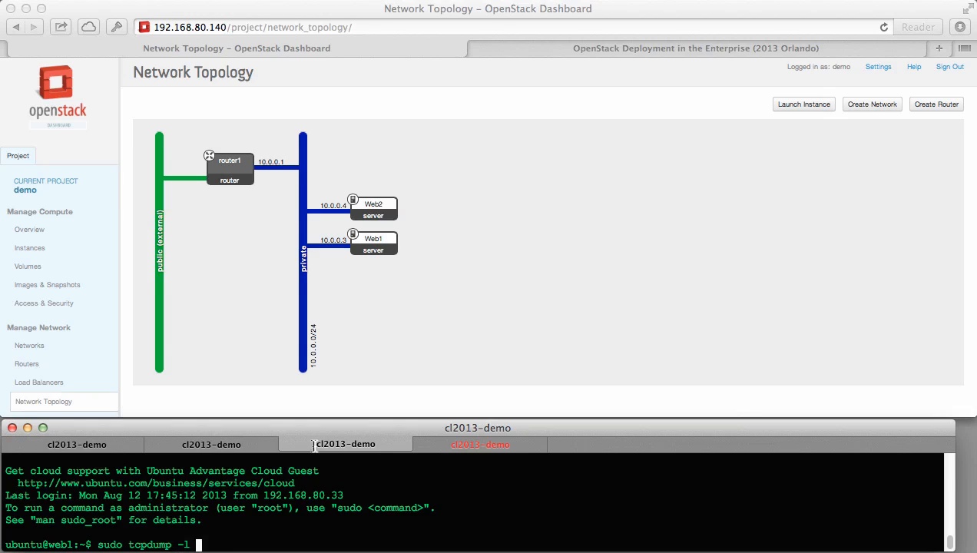
{"action": "type", "text": " -A src port 80"}
{"action": "key", "text": "Return"}
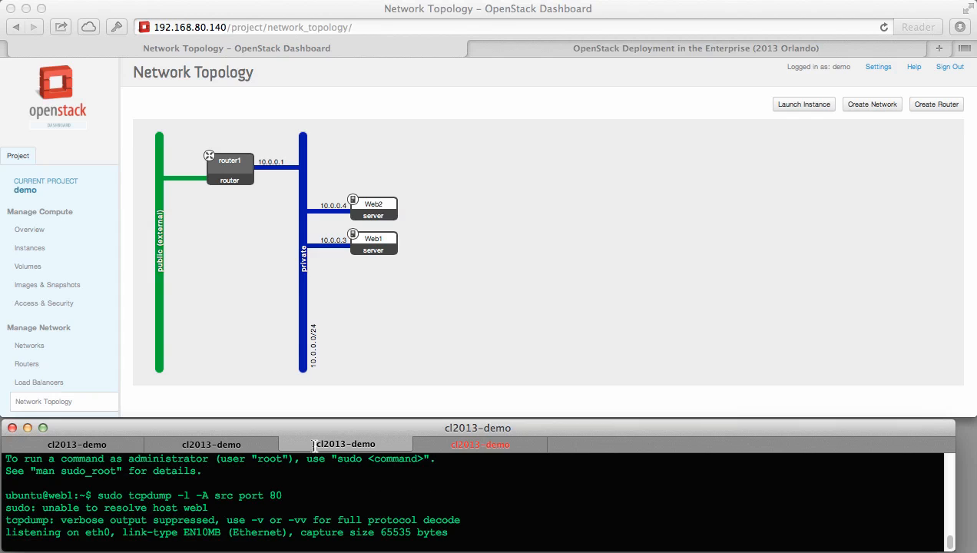
{"action": "left_click", "coordinate": [484, 446]}
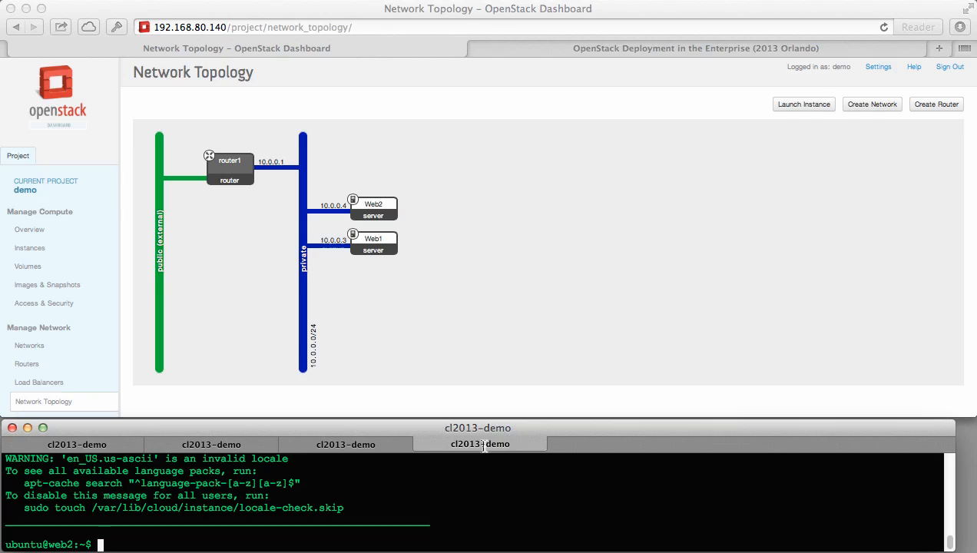
Create index.html on web2 containing 'HTTP/1.0 200 OK Web2' and save it.
{"action": "type", "text": "vim index.hml"}
{"action": "key", "text": "Return"}
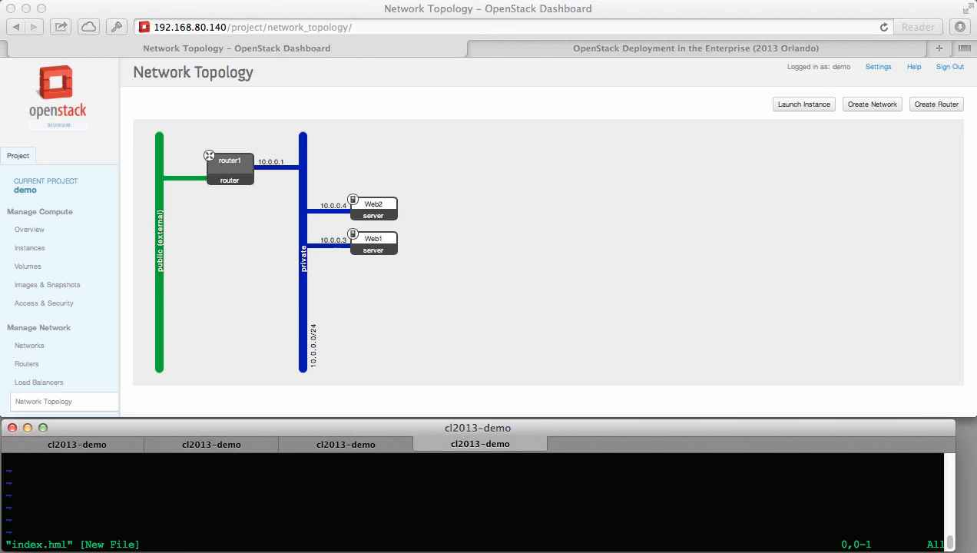
{"action": "type", "text": ":q!"}
{"action": "key", "text": "Return"}
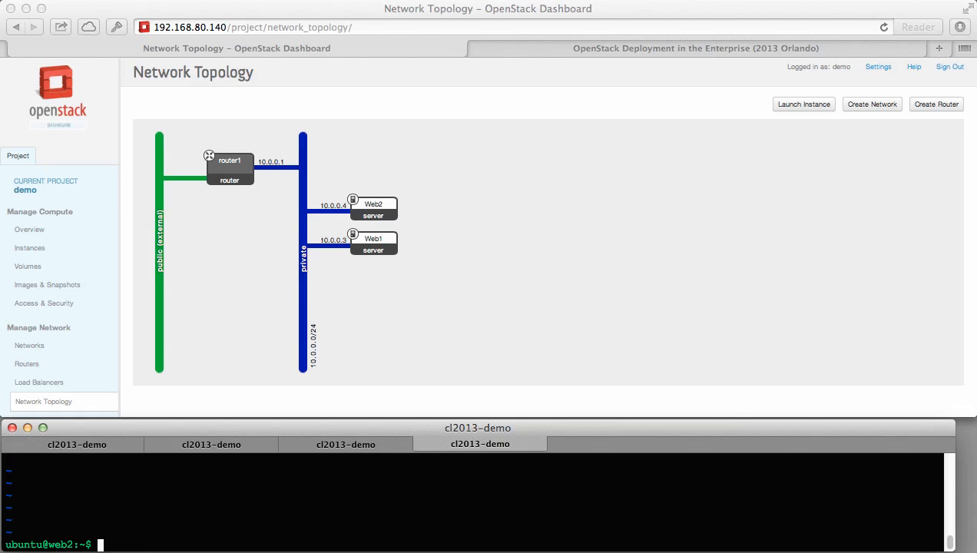
{"action": "key", "text": "Up"}
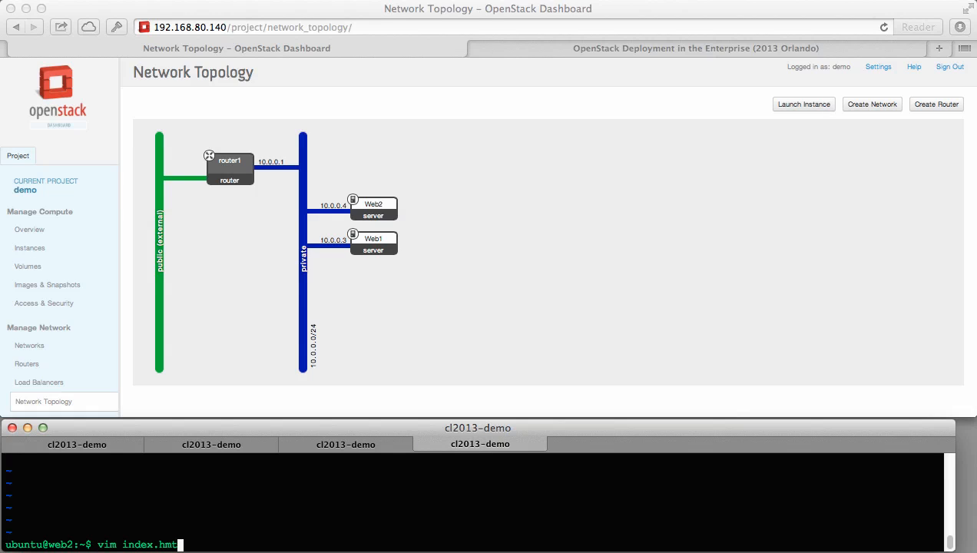
{"action": "key", "text": "BackSpace"}
{"action": "key", "text": "BackSpace"}
{"action": "type", "text": "tml"}
{"action": "key", "text": "Return"}
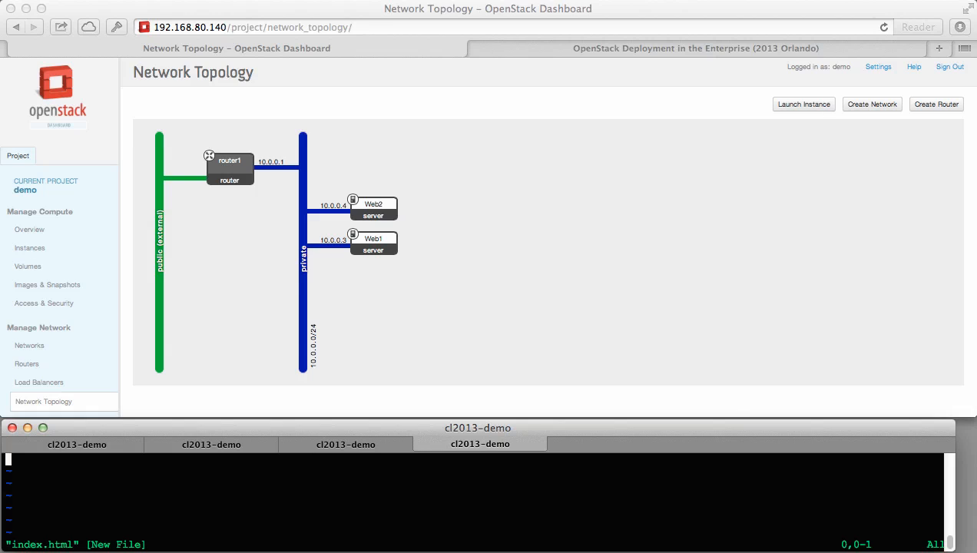
{"action": "key", "text": "i"}
{"action": "type", "text": "HTTP/1.0 200 OK Web2"}
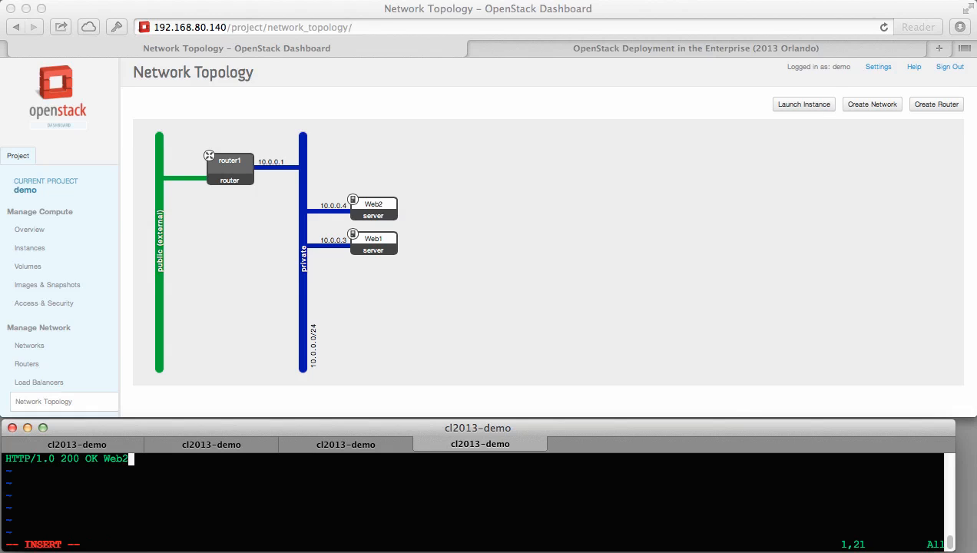
{"action": "key", "text": "Escape"}
{"action": "type", "text": ":wq!"}
{"action": "key", "text": "Return"}
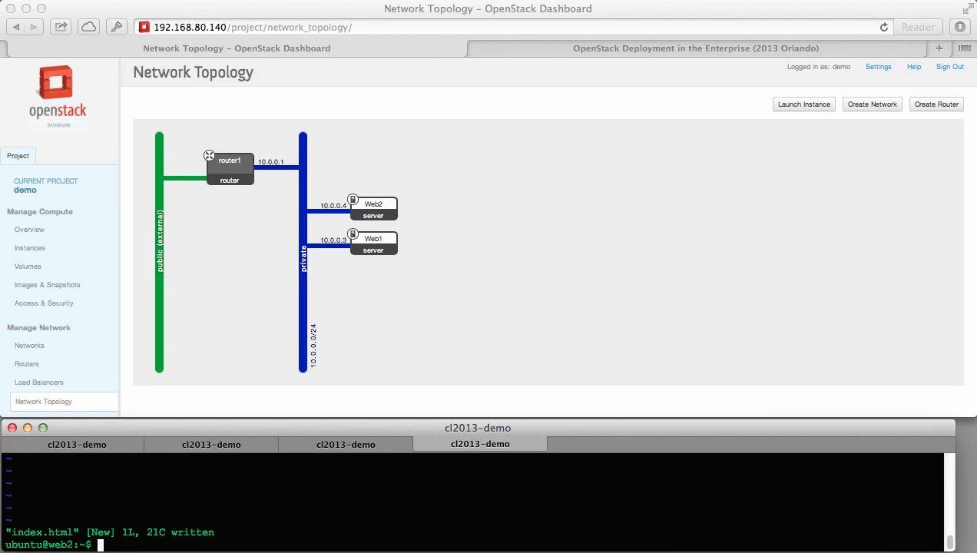
Start 'sudo python -m SimpleHTTPServer 80' on web2.
{"action": "type", "text": "sudp"}
{"action": "key", "text": "BackSpace"}
{"action": "key", "text": "BackSpace"}
{"action": "key", "text": "BackSpace"}
{"action": "type", "text": "o"}
{"action": "key", "text": "BackSpace"}
{"action": "type", "text": "do pythin"}
{"action": "key", "text": "BackSpace"}
{"action": "key", "text": "BackSpace"}
{"action": "type", "text": "on -"}
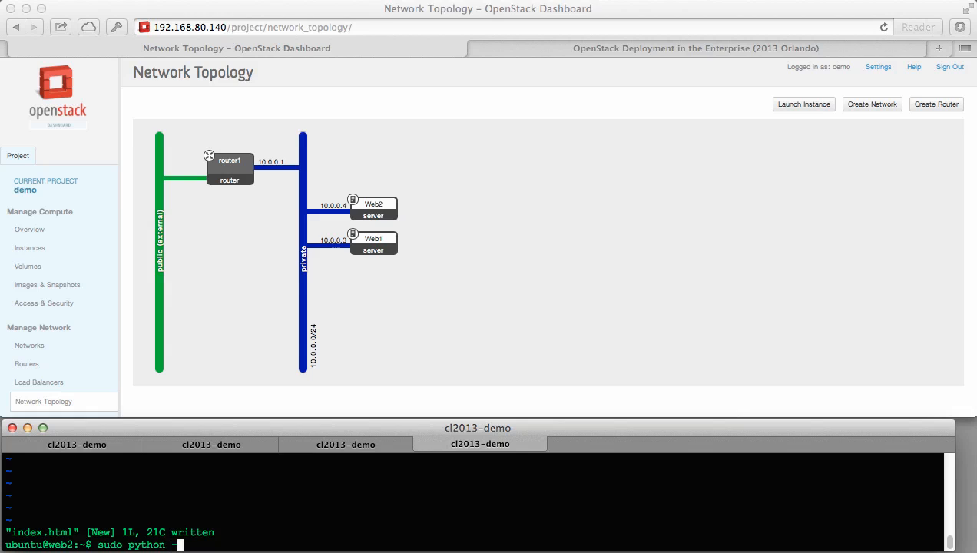
{"action": "type", "text": "m SimpleHTTPSe"}
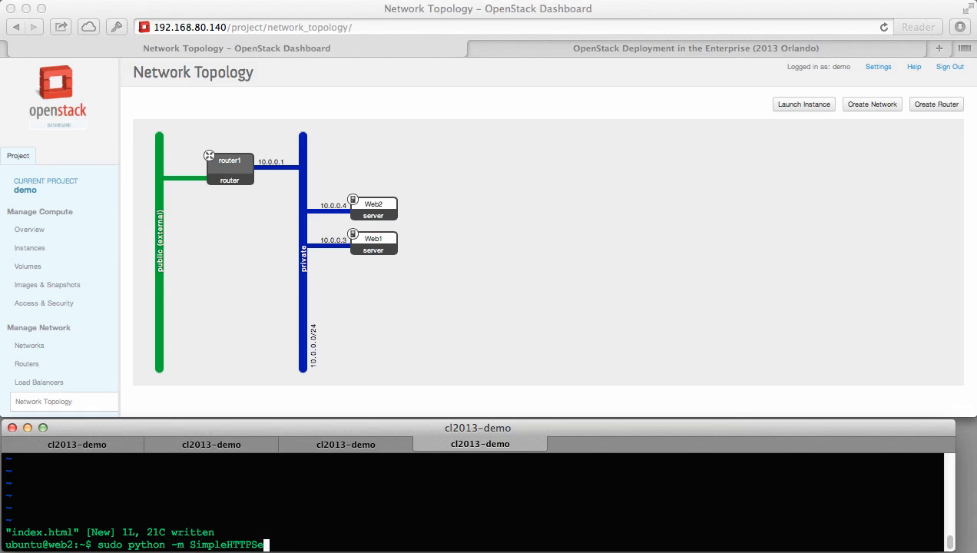
{"action": "type", "text": "rver 80"}
{"action": "key", "text": "Return"}
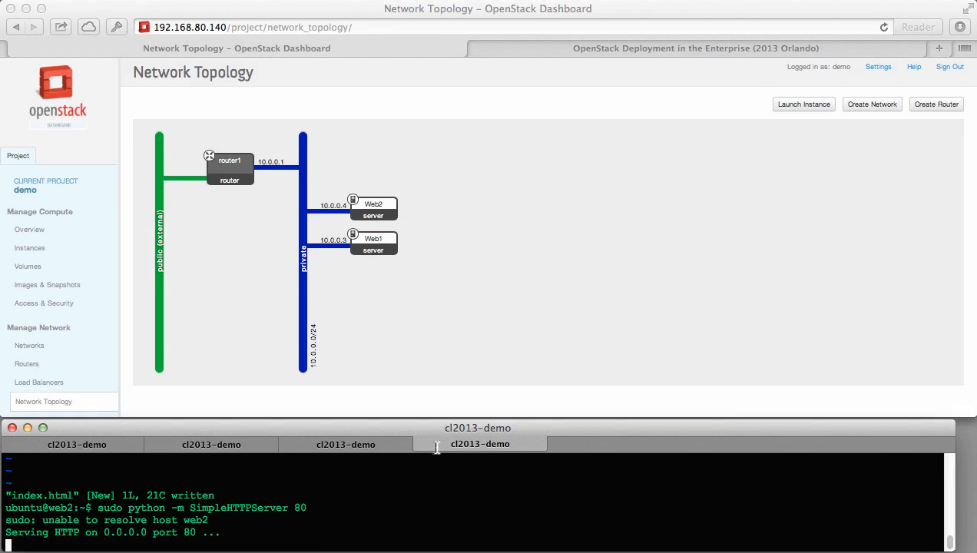
{"action": "left_click", "coordinate": [102, 443]}
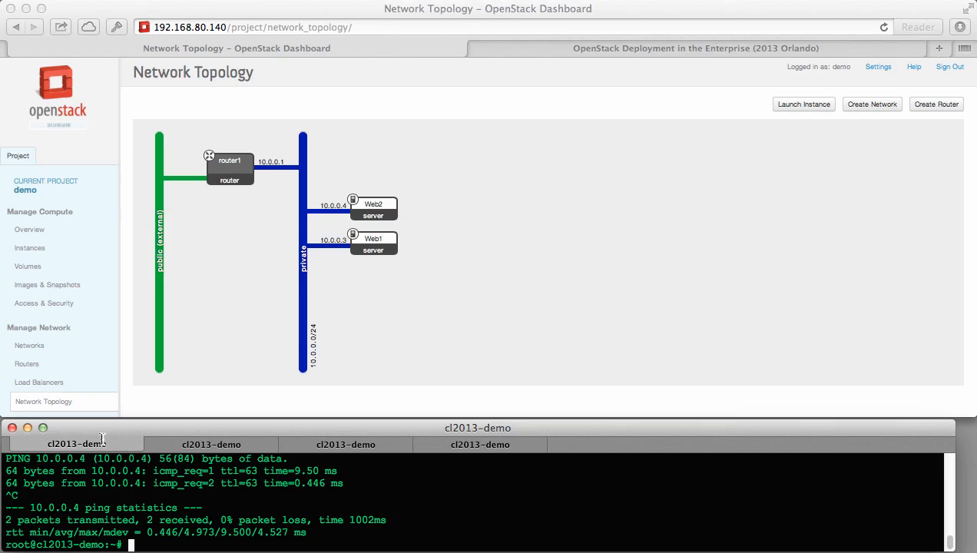
{"action": "type", "text": "wget -O - http:"}
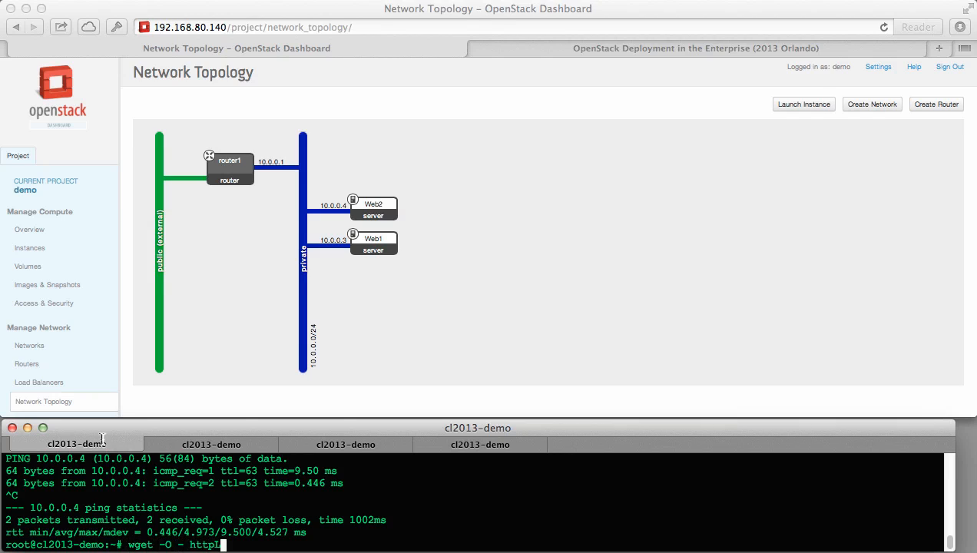
{"action": "type", "text": "//10.0.0.3"}
{"action": "key", "text": "Return"}
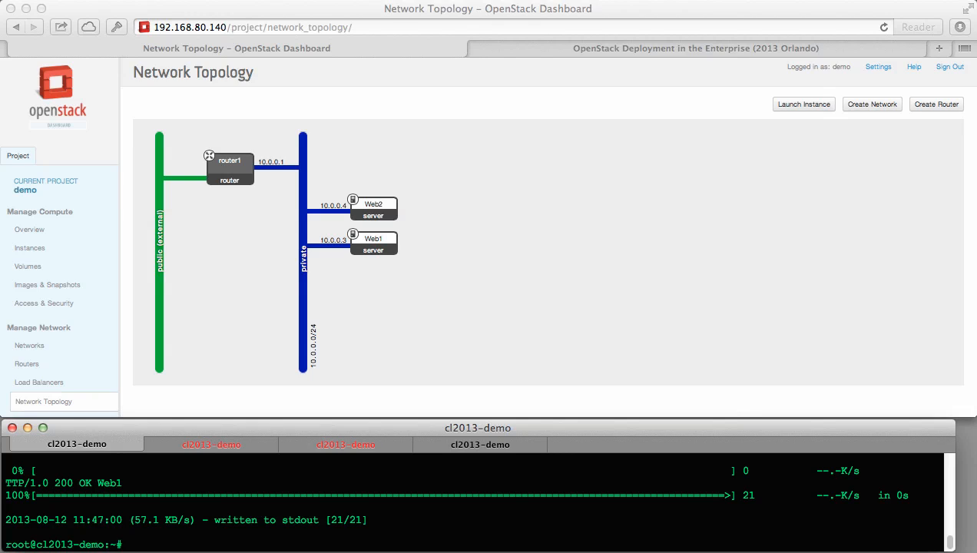
{"action": "key", "text": "Up"}
{"action": "key", "text": "BackSpace"}
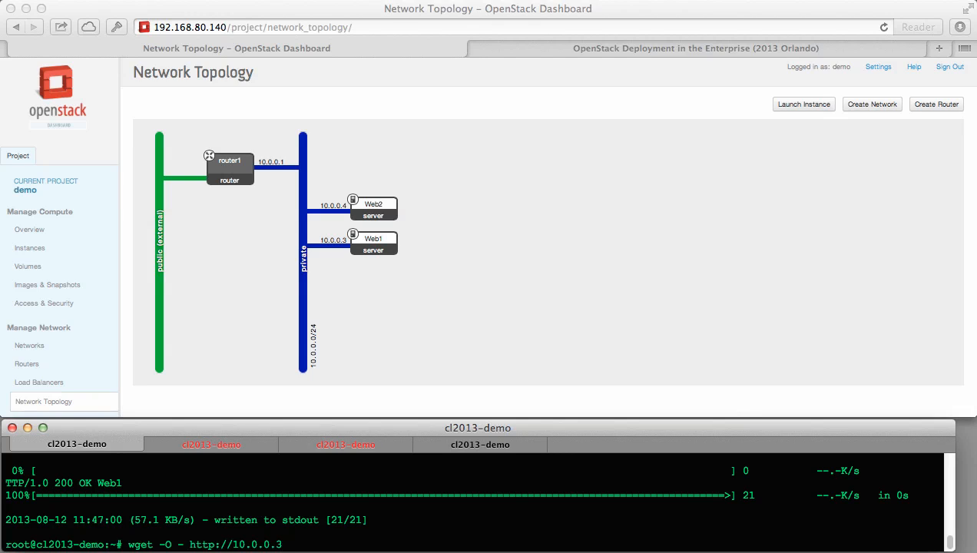
{"action": "type", "text": "4"}
{"action": "key", "text": "Return"}
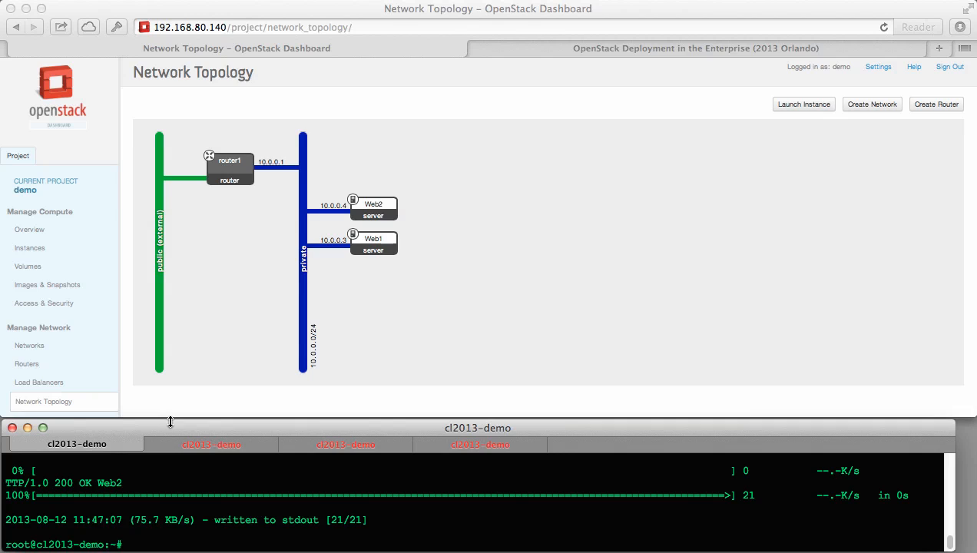
Add pool WebPool1 on subnet 10.0.0.0/24 with protocol HTTP and method ROUND_ROBIN.
{"action": "left_click", "coordinate": [44, 382]}
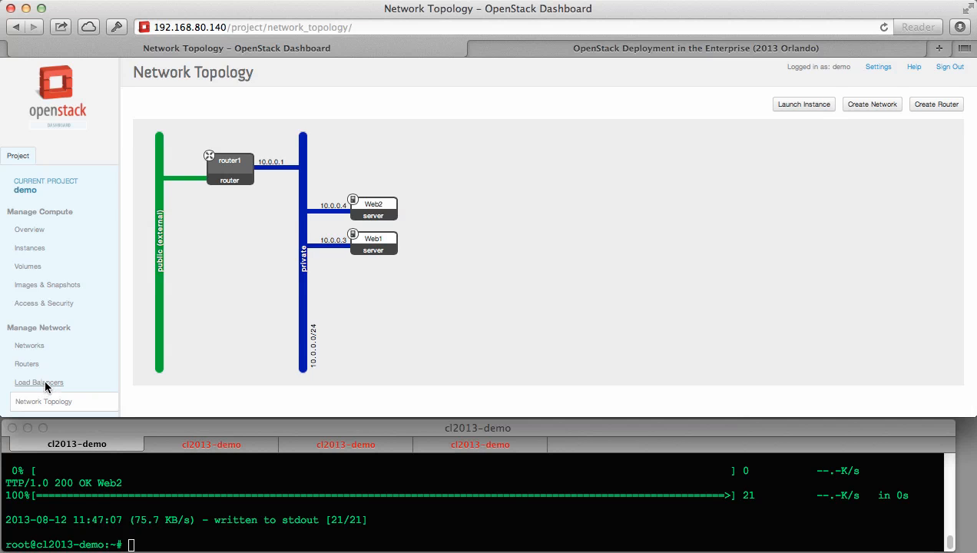
{"action": "left_click", "coordinate": [45, 380]}
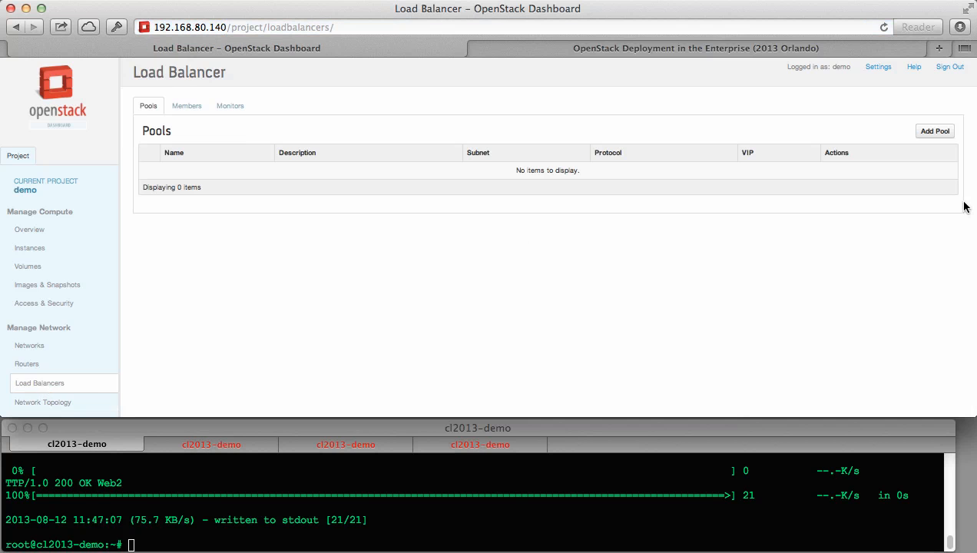
{"action": "left_click", "coordinate": [935, 131]}
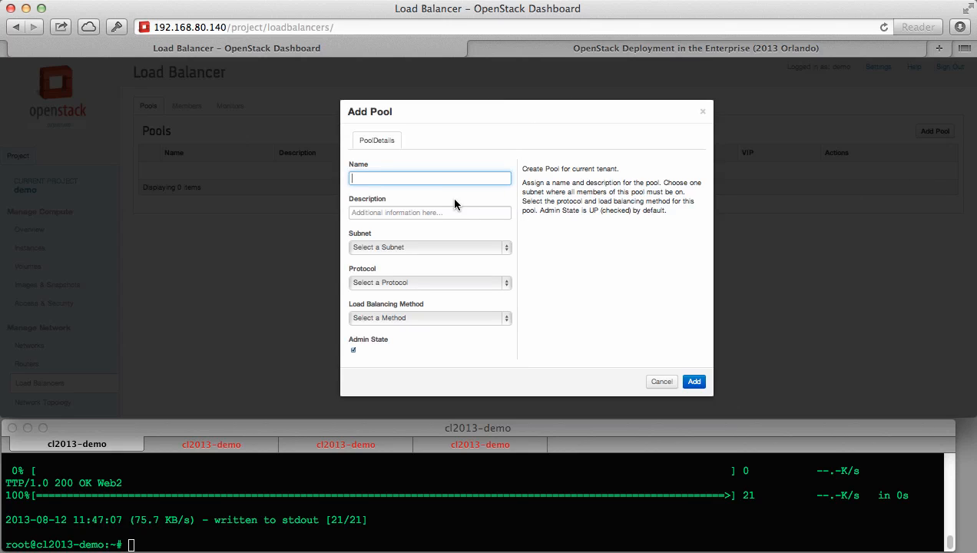
{"action": "type", "text": "WebPool1"}
{"action": "left_click", "coordinate": [418, 248]}
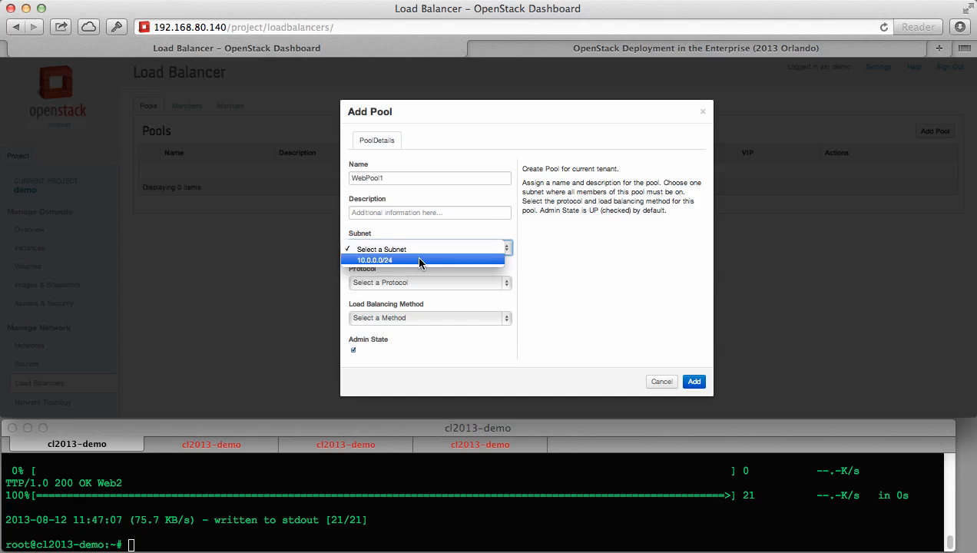
{"action": "left_click", "coordinate": [418, 261]}
{"action": "left_click", "coordinate": [420, 283]}
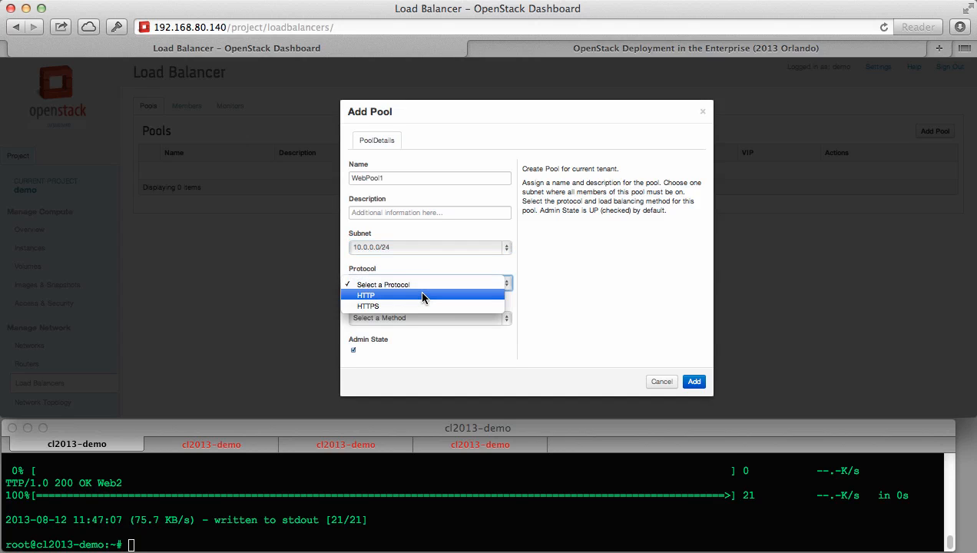
{"action": "left_click", "coordinate": [422, 297]}
{"action": "left_click", "coordinate": [430, 319]}
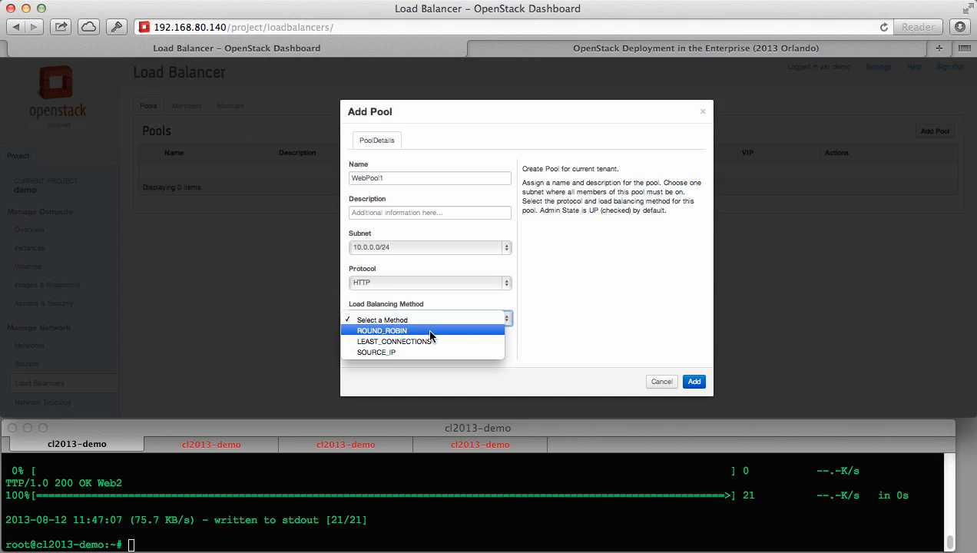
{"action": "left_click", "coordinate": [430, 332]}
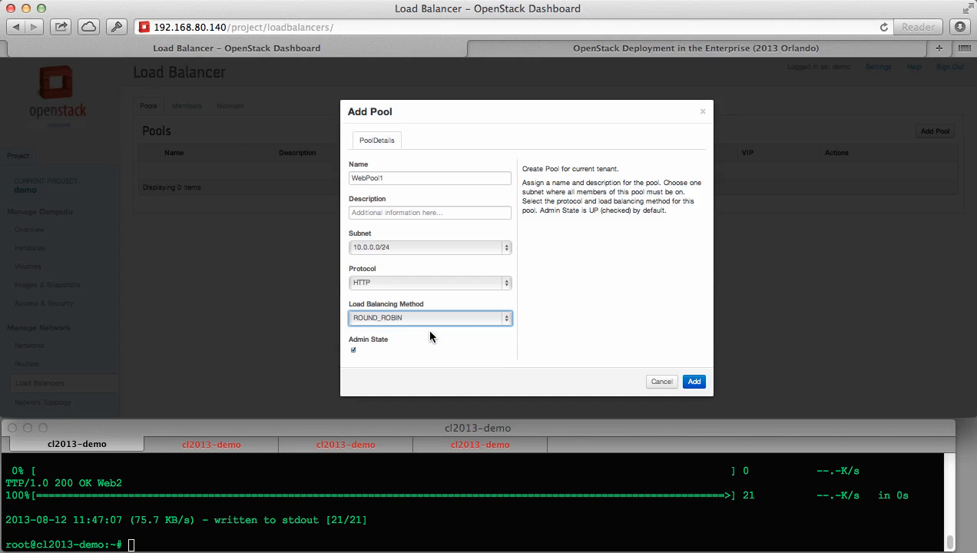
{"action": "left_click", "coordinate": [694, 380]}
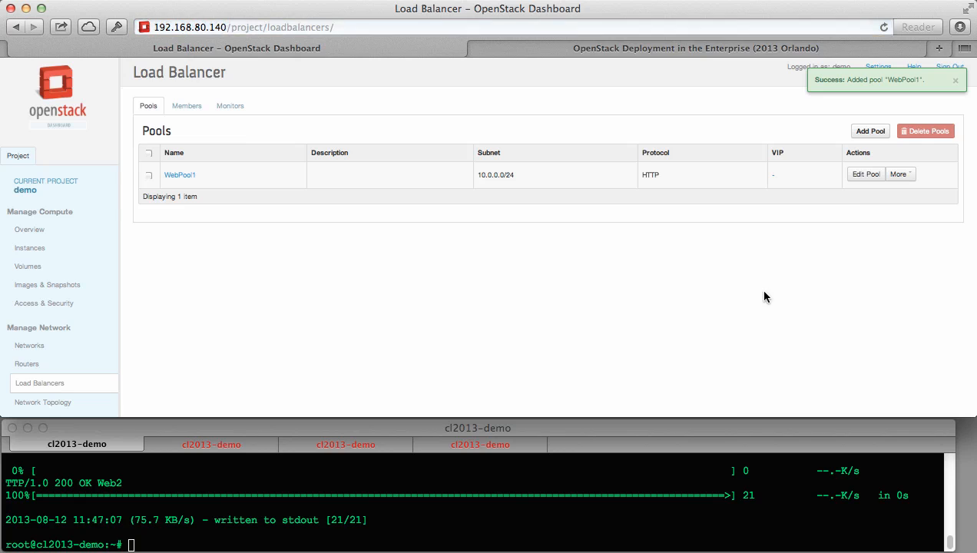
Add a VIP named WebVIP1 to WebPool1 with address 10.0.0.254.
{"action": "left_click", "coordinate": [900, 174]}
{"action": "left_click", "coordinate": [863, 193]}
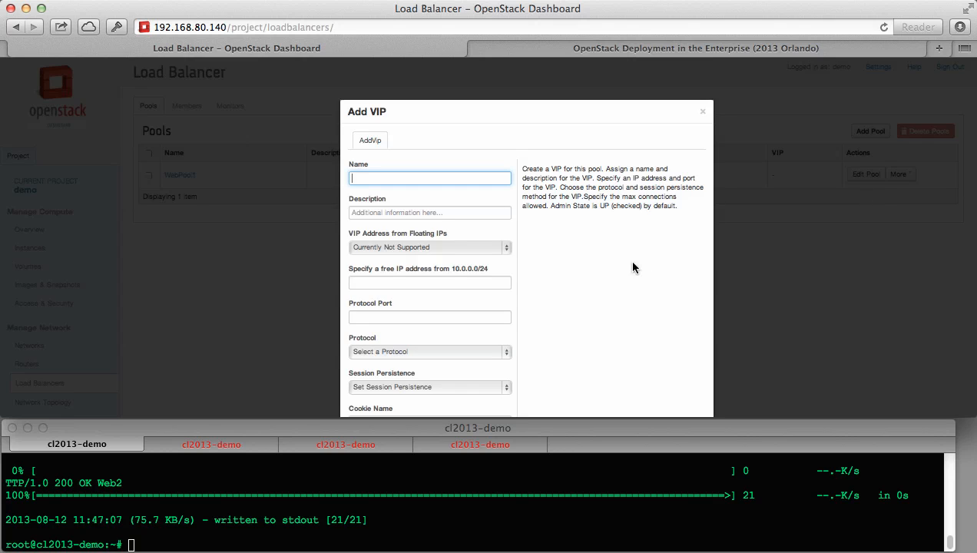
{"action": "type", "text": "WebVIP1"}
{"action": "left_click", "coordinate": [470, 286]}
{"action": "type", "text": "10.0.0"}
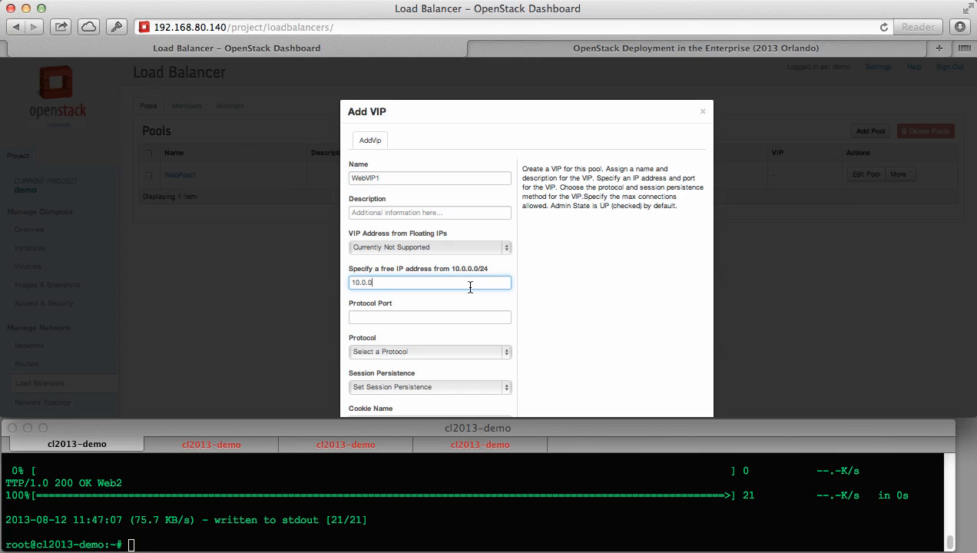
{"action": "type", "text": ".254"}
{"action": "scroll", "coordinate": [569, 284], "scroll_direction": "down", "scroll_amount": 2}
Give the VIP port 80, protocol HTTP and connection limit -1, and create it.
{"action": "left_click", "coordinate": [472, 279]}
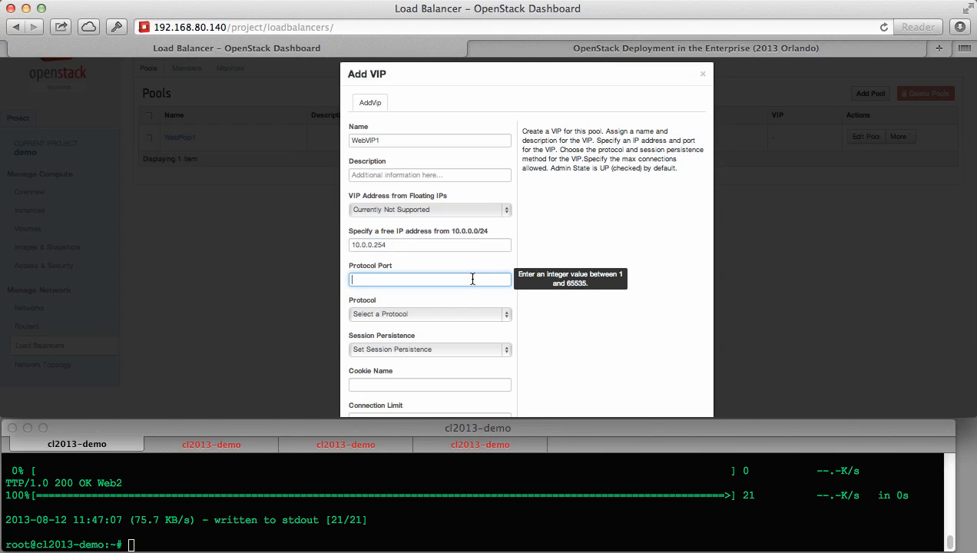
{"action": "type", "text": "80"}
{"action": "left_click", "coordinate": [449, 312]}
{"action": "left_click", "coordinate": [453, 326]}
{"action": "scroll", "coordinate": [589, 308], "scroll_direction": "down", "scroll_amount": 3}
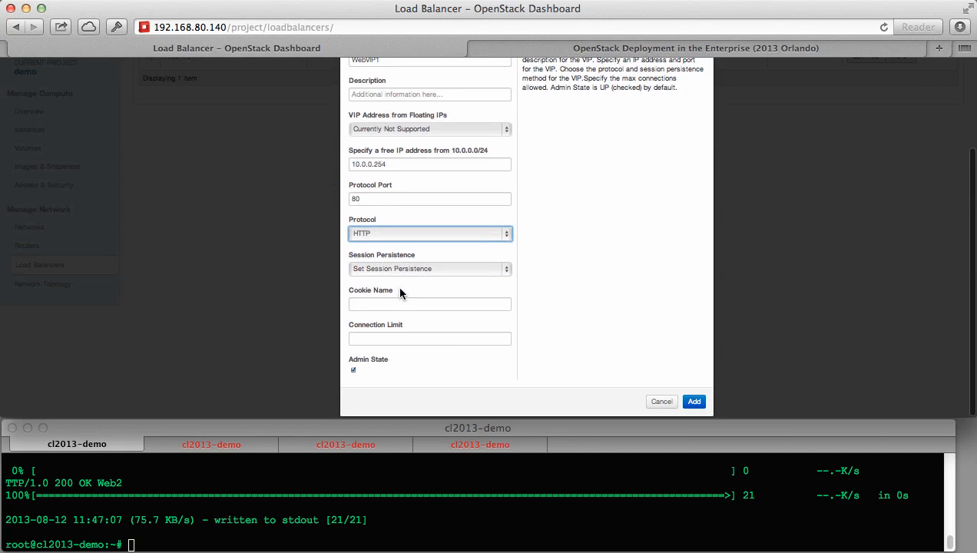
{"action": "left_click", "coordinate": [409, 339]}
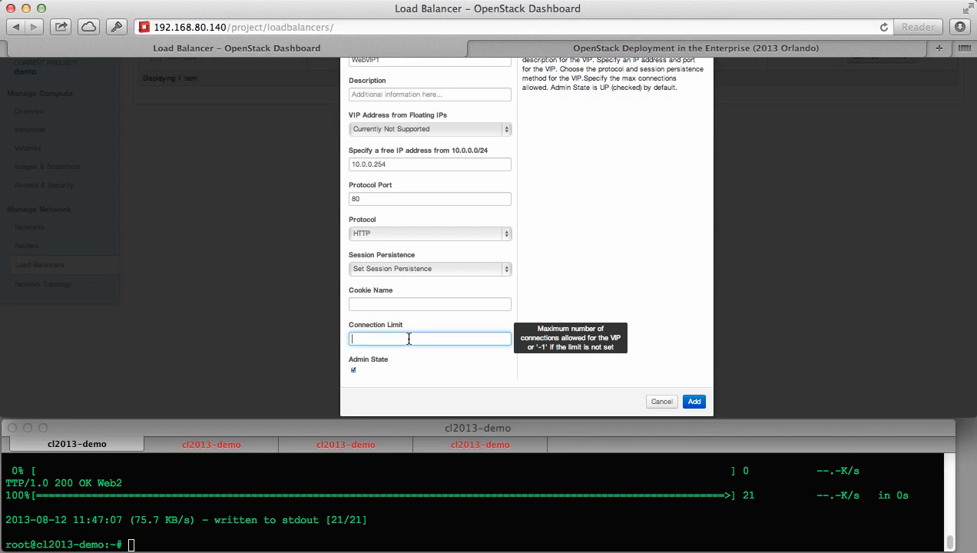
{"action": "type", "text": "-1"}
{"action": "scroll", "coordinate": [576, 248], "scroll_direction": "up", "scroll_amount": 2}
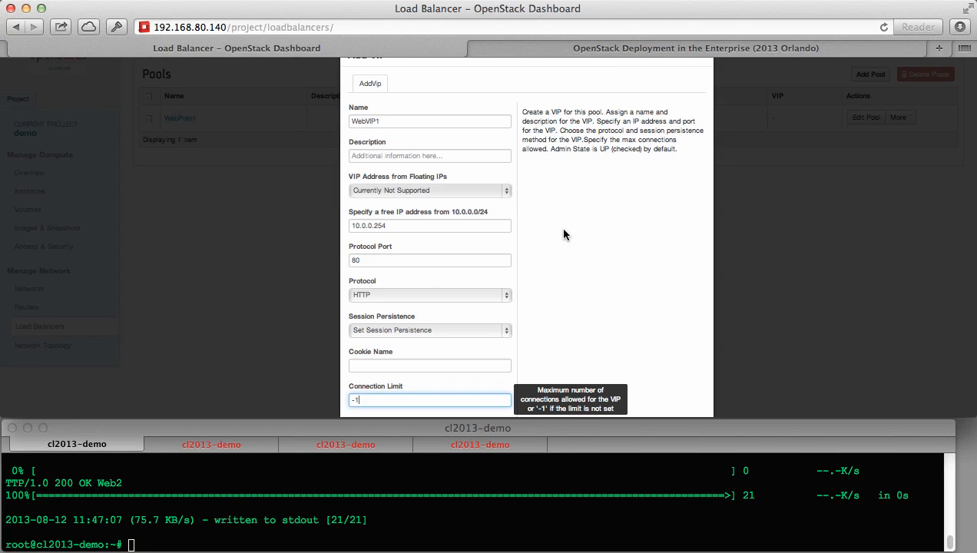
{"action": "scroll", "coordinate": [564, 234], "scroll_direction": "down", "scroll_amount": 2}
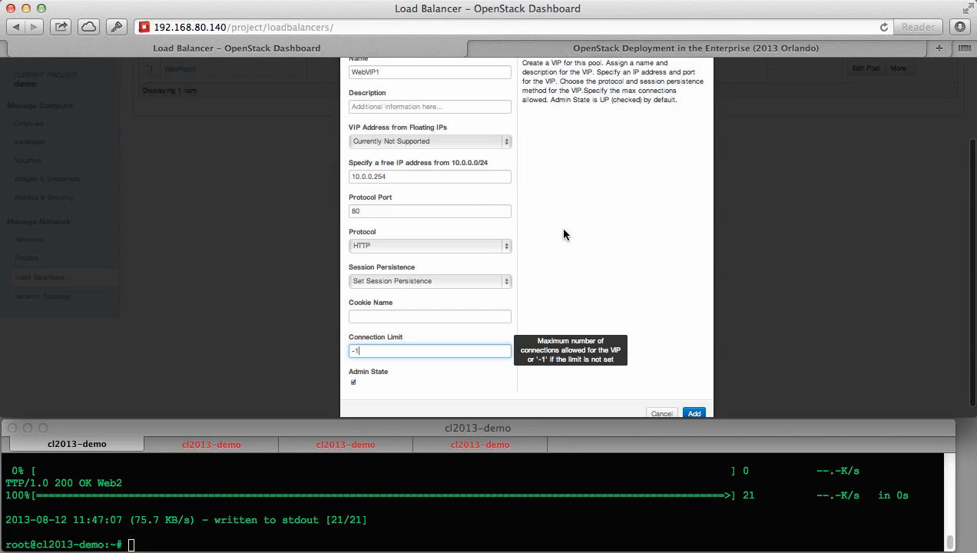
{"action": "left_click", "coordinate": [694, 414]}
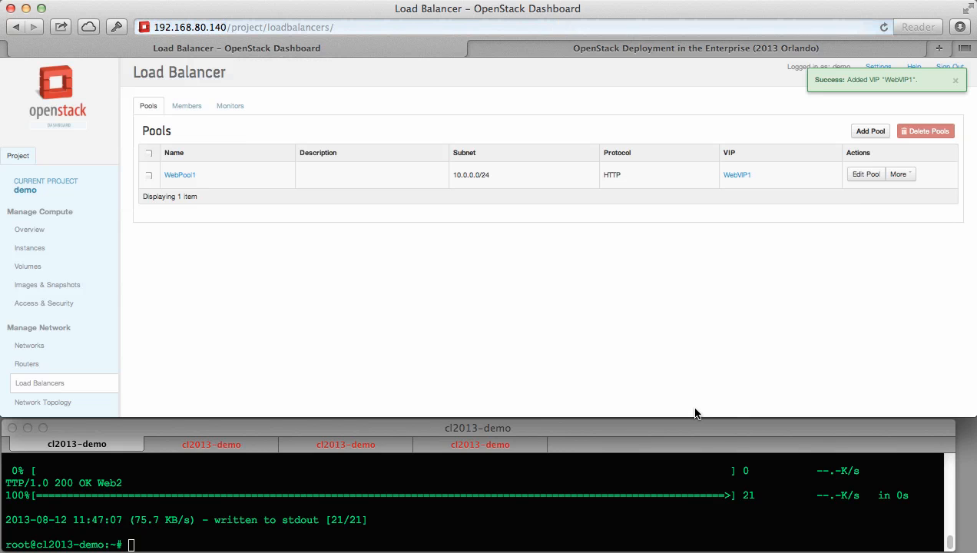
Add Web1 and Web2 as WebPool1 members with weight 100 on protocol port 80.
{"action": "left_click", "coordinate": [189, 105]}
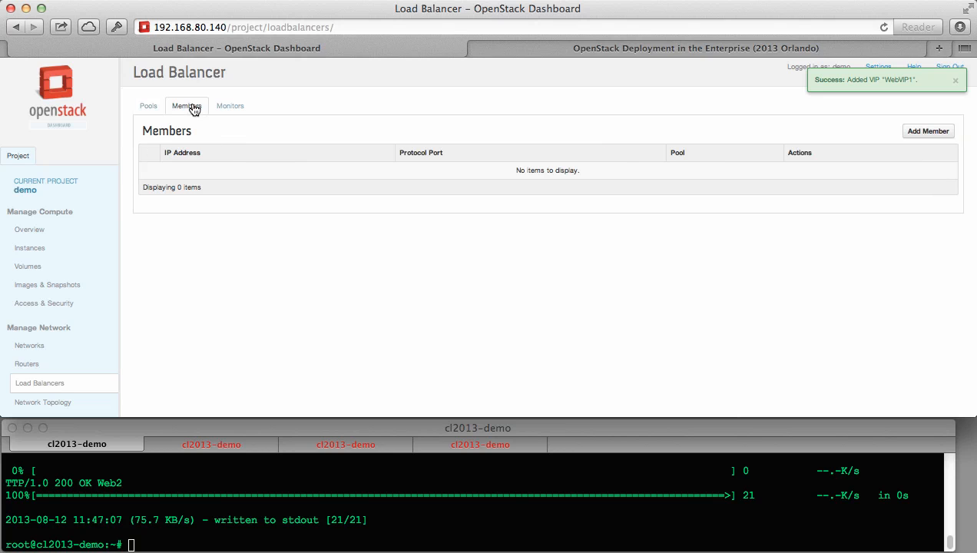
{"action": "left_click", "coordinate": [922, 135]}
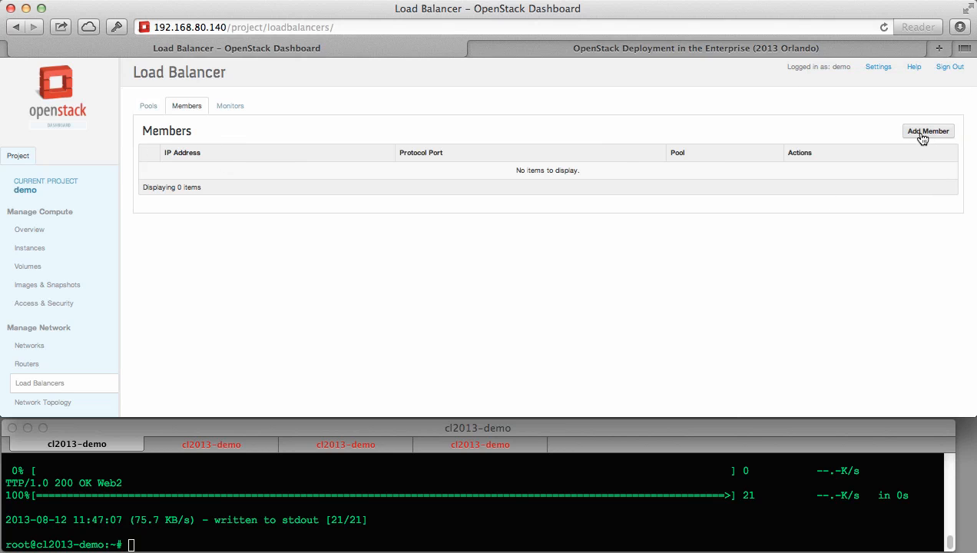
{"action": "left_click", "coordinate": [472, 179]}
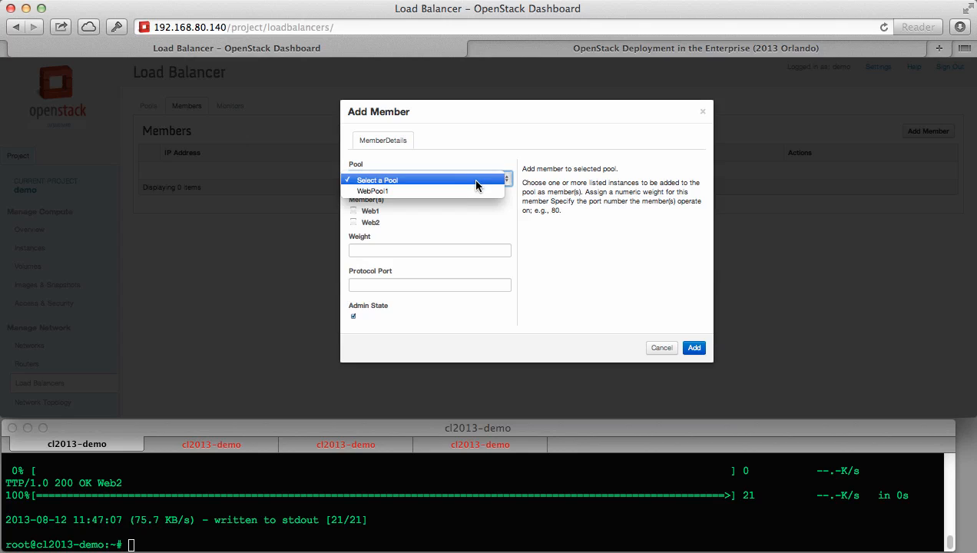
{"action": "left_click", "coordinate": [474, 187]}
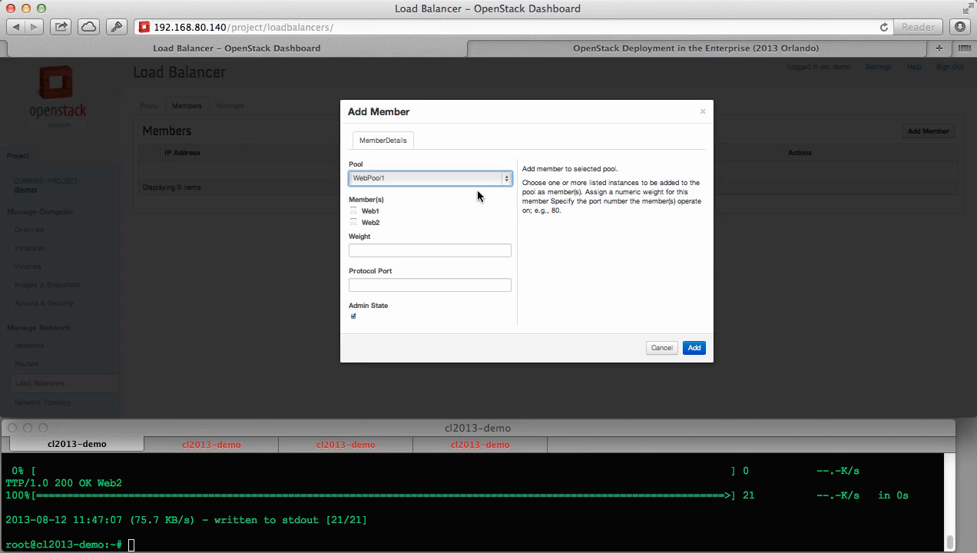
{"action": "left_click", "coordinate": [354, 210]}
{"action": "left_click", "coordinate": [354, 223]}
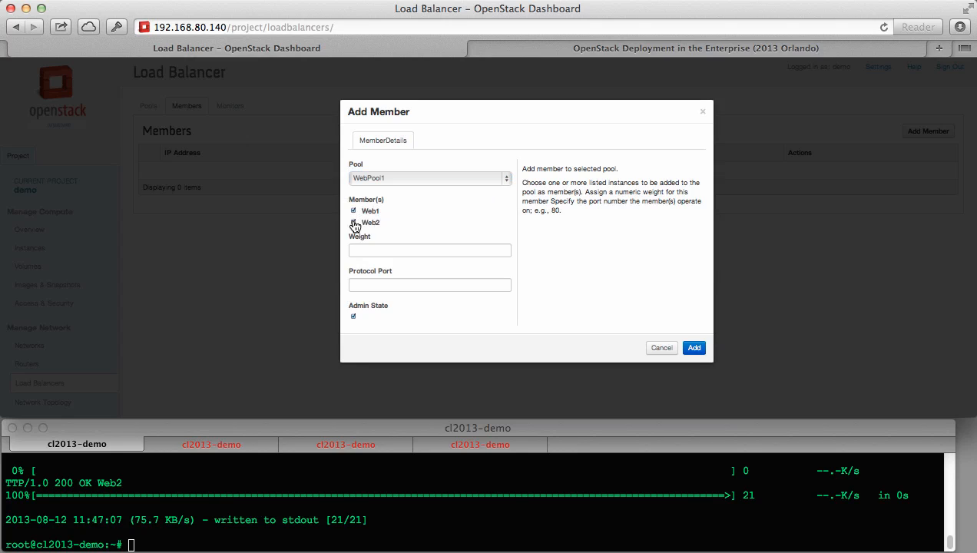
{"action": "left_click", "coordinate": [412, 250]}
{"action": "type", "text": "100"}
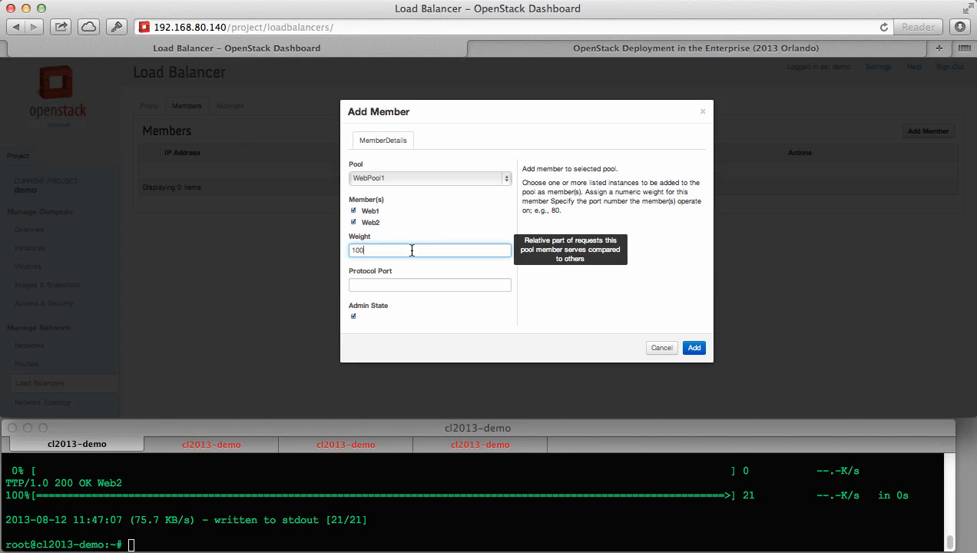
{"action": "left_click", "coordinate": [413, 285]}
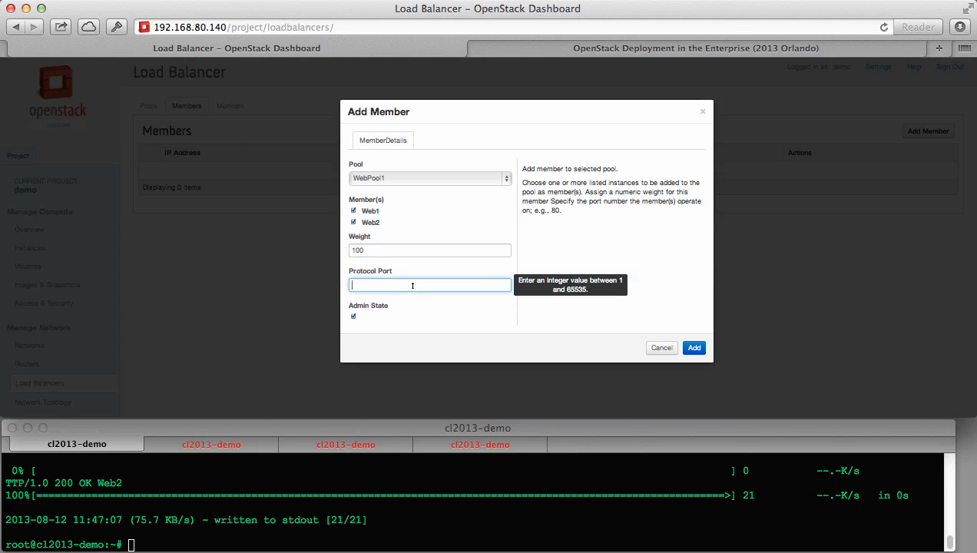
{"action": "type", "text": "80"}
{"action": "left_click", "coordinate": [695, 349]}
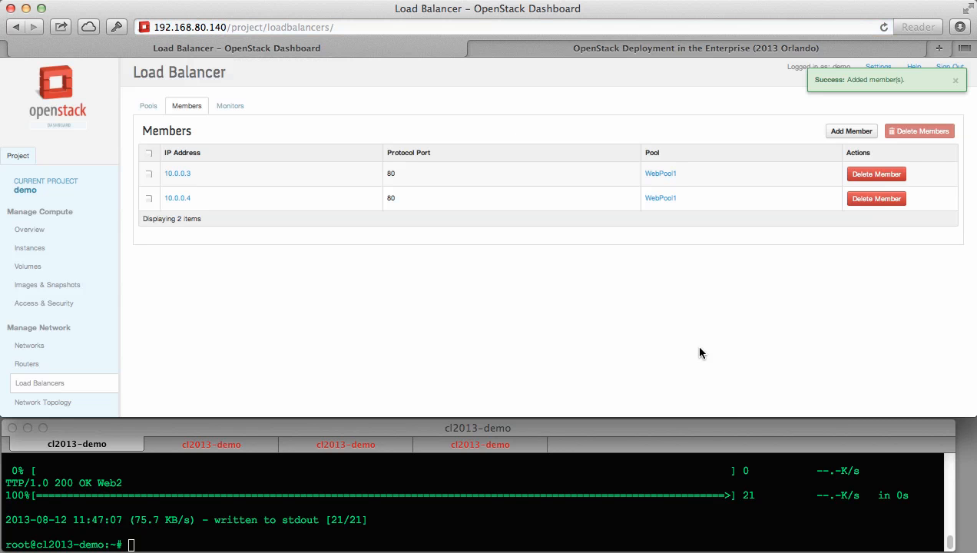
Point the earlier wget at VIP 10.0.0.254 and send five requests.
{"action": "left_click", "coordinate": [459, 533]}
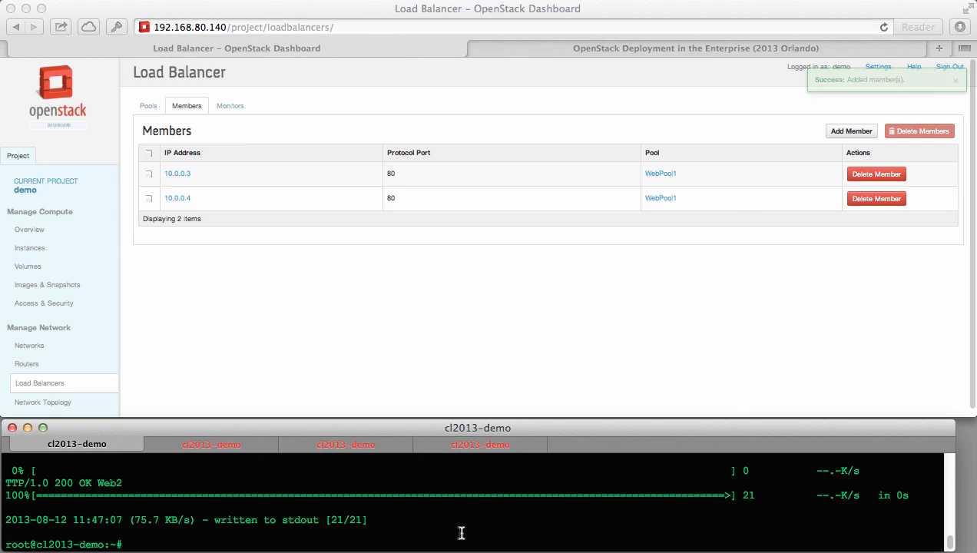
{"action": "key", "text": "Up"}
{"action": "key", "text": "BackSpace"}
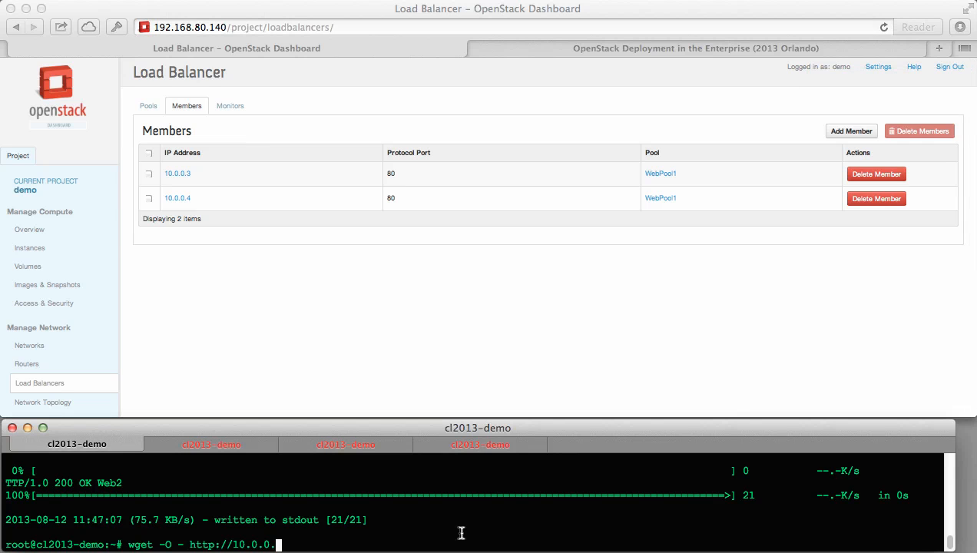
{"action": "type", "text": "254"}
{"action": "key", "text": "Return"}
{"action": "key", "text": "Up"}
{"action": "key", "text": "Return"}
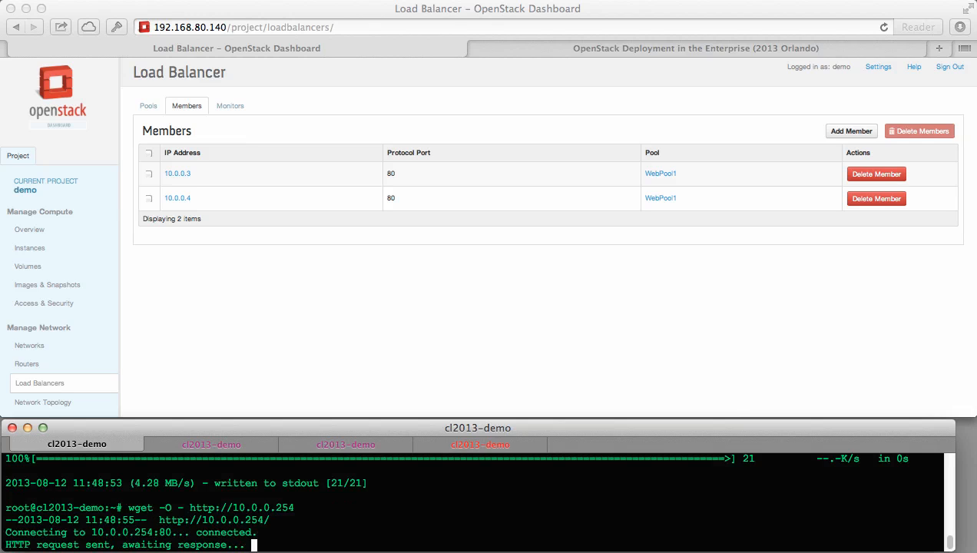
{"action": "key", "text": "Up"}
{"action": "key", "text": "Return"}
{"action": "key", "text": "Up"}
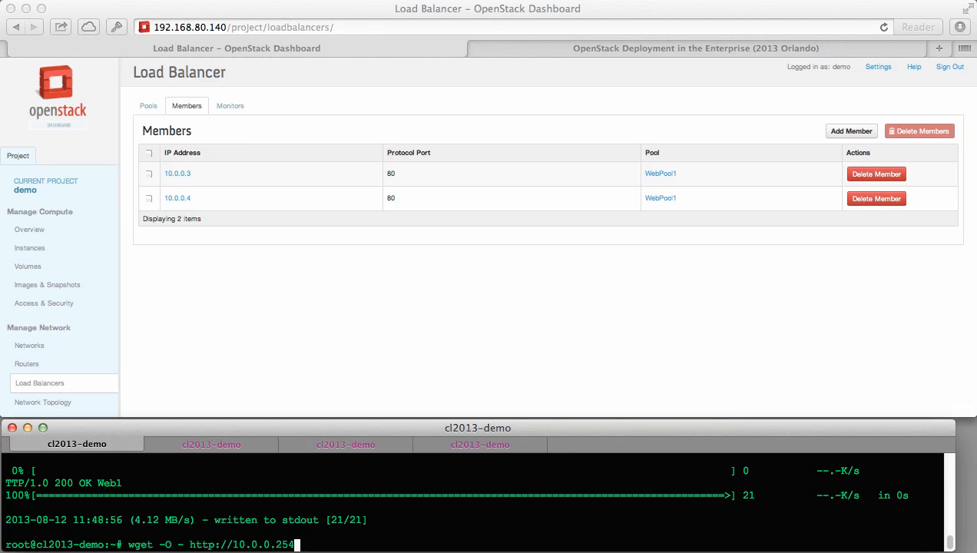
{"action": "key", "text": "Return"}
{"action": "key", "text": "Up"}
{"action": "key", "text": "Return"}
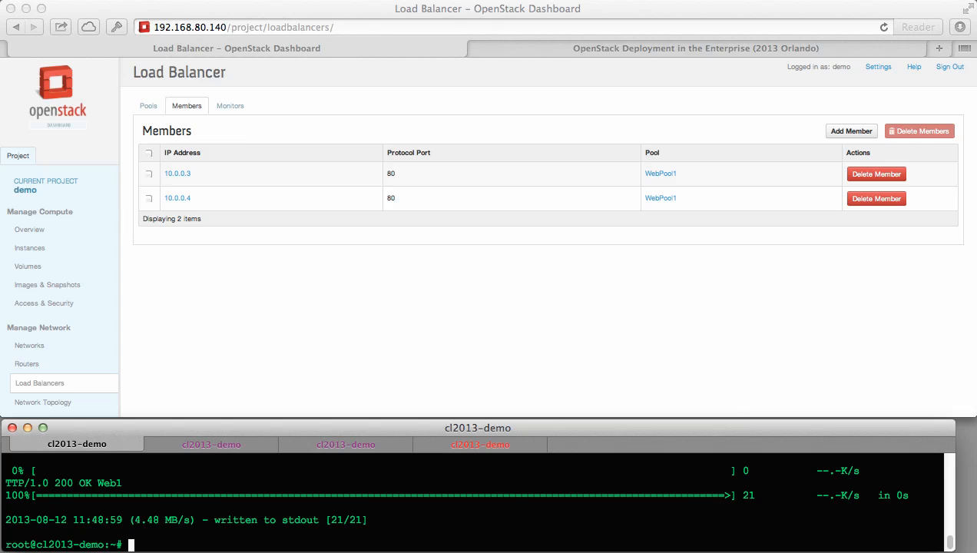
Check the Web1 log and packet capture for HTTP 200 replies, then the Web2 log.
{"action": "left_click", "coordinate": [232, 444]}
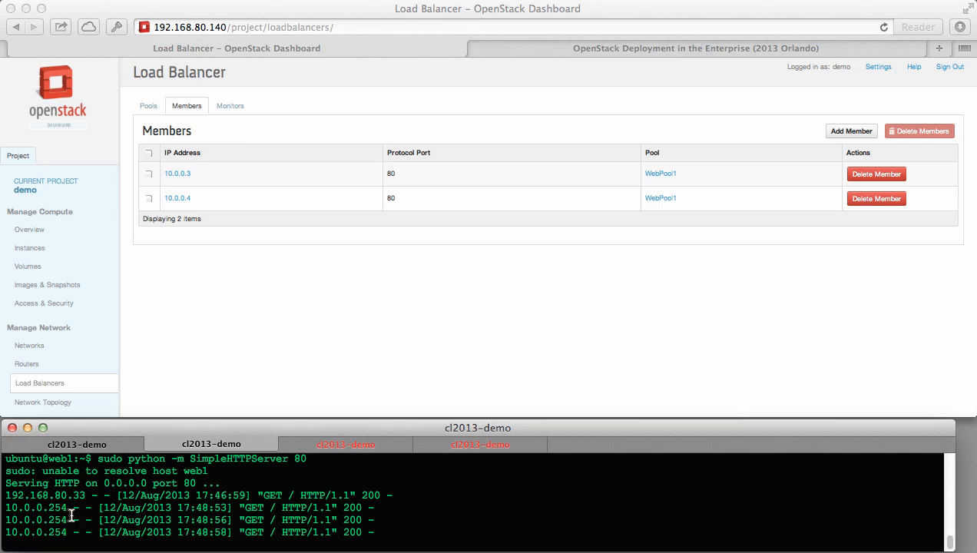
{"action": "left_click", "coordinate": [358, 446]}
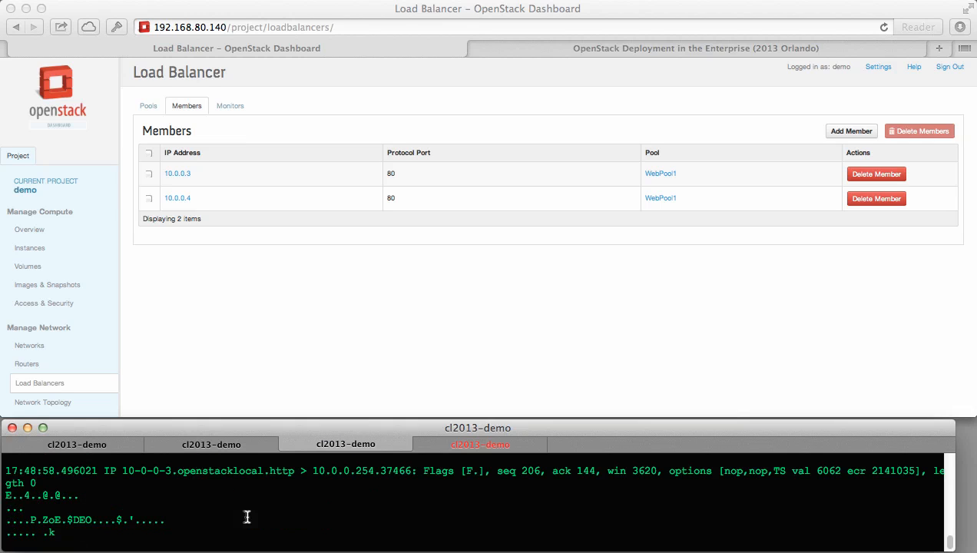
{"action": "scroll", "coordinate": [247, 516], "scroll_direction": "up", "scroll_amount": 3}
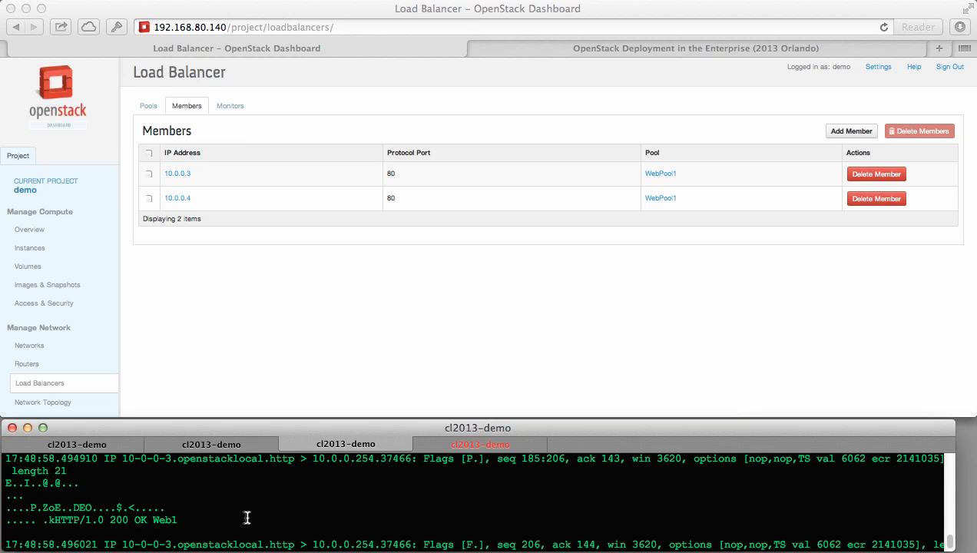
{"action": "left_click_drag", "start_coordinate": [246, 517], "coordinate": [61, 519]}
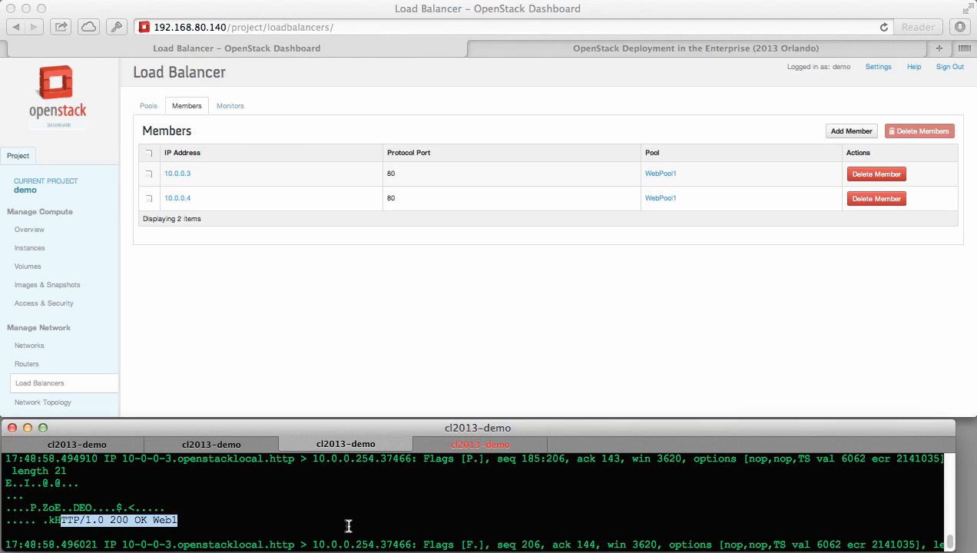
{"action": "scroll", "coordinate": [349, 526], "scroll_direction": "down", "scroll_amount": 3}
{"action": "left_click", "coordinate": [490, 447]}
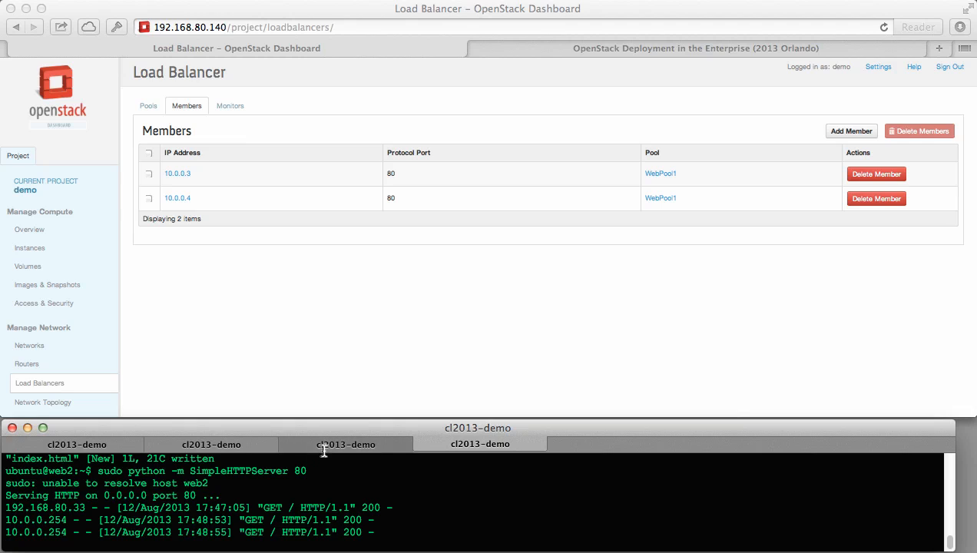
{"action": "left_click", "coordinate": [317, 333]}
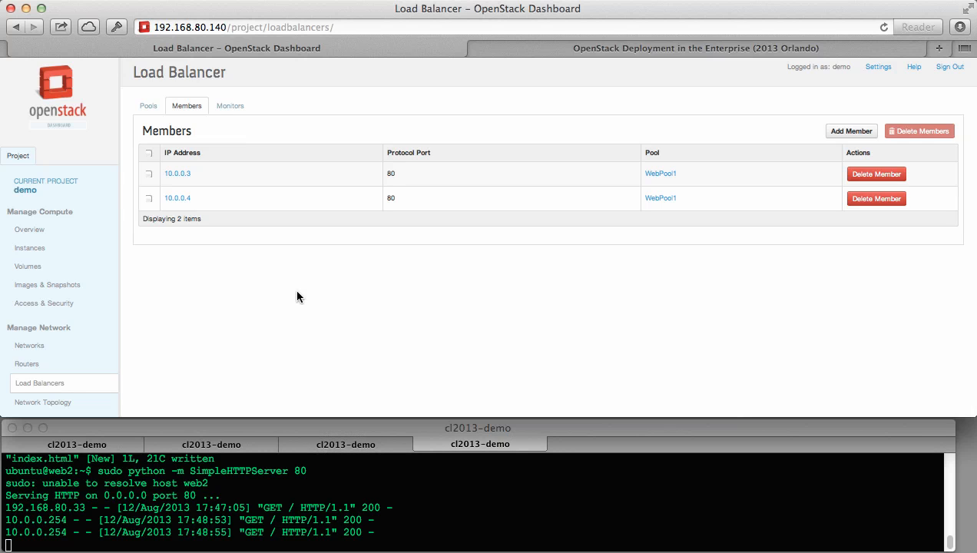
Show the Monitors list, then restart the Web1 tcpdump capture on port 80.
{"action": "left_click", "coordinate": [231, 107]}
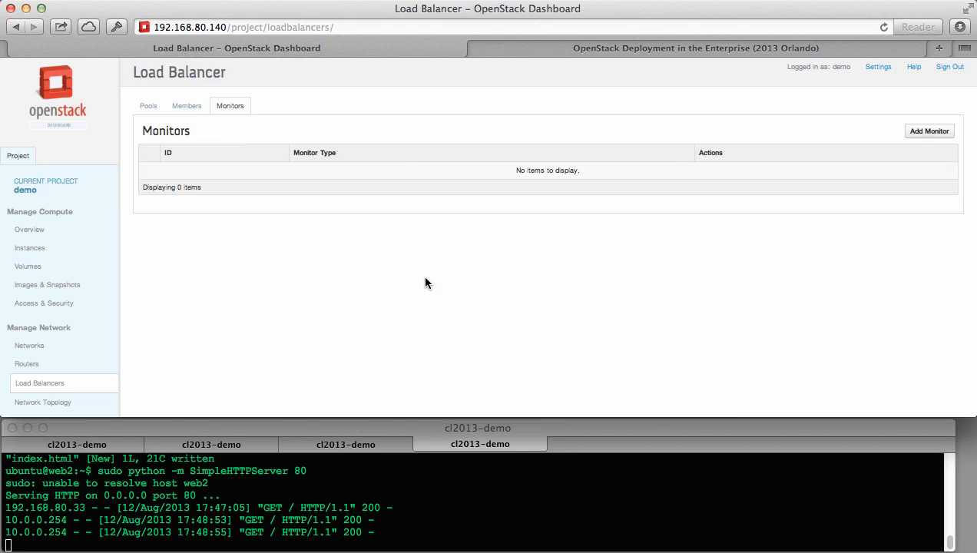
{"action": "left_click", "coordinate": [353, 447]}
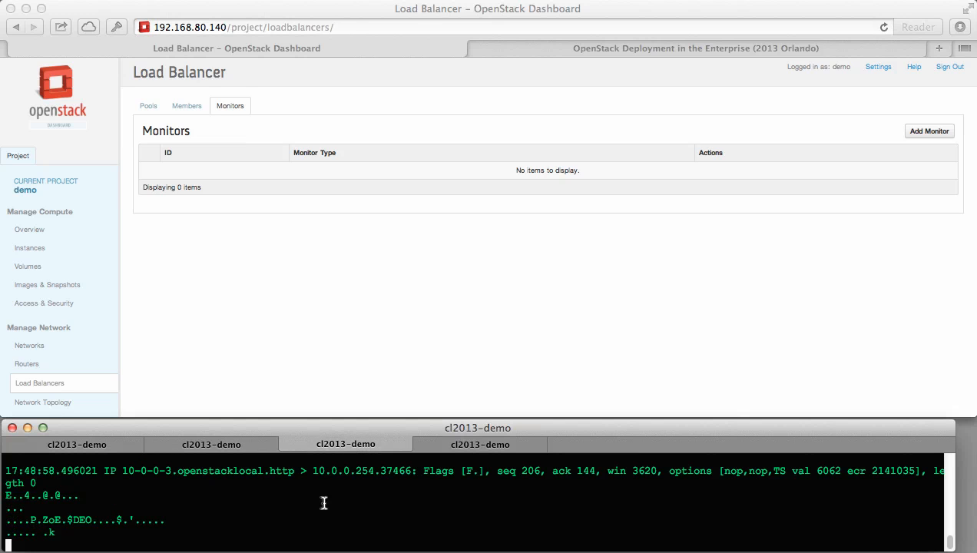
{"action": "key", "text": "ctrl+c"}
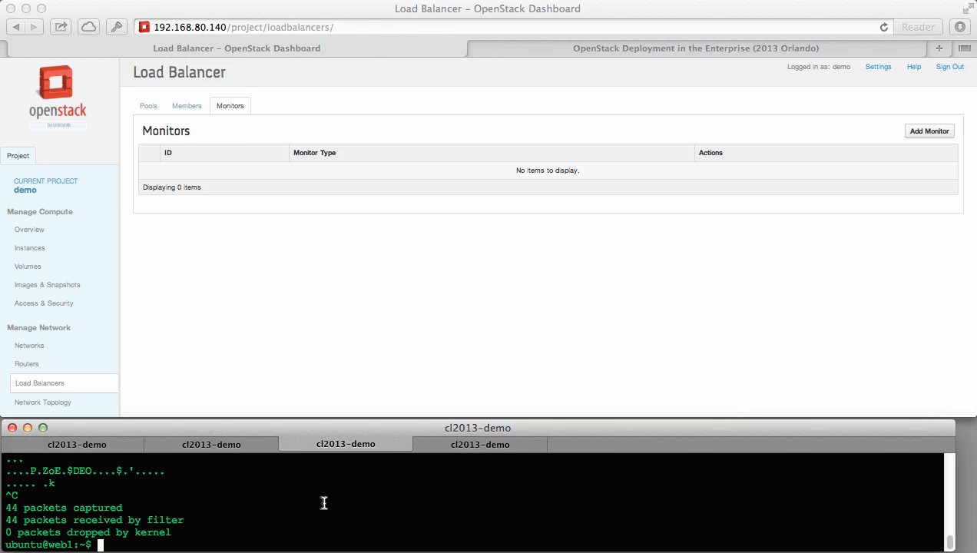
{"action": "key", "text": "Up"}
{"action": "key", "text": "Return"}
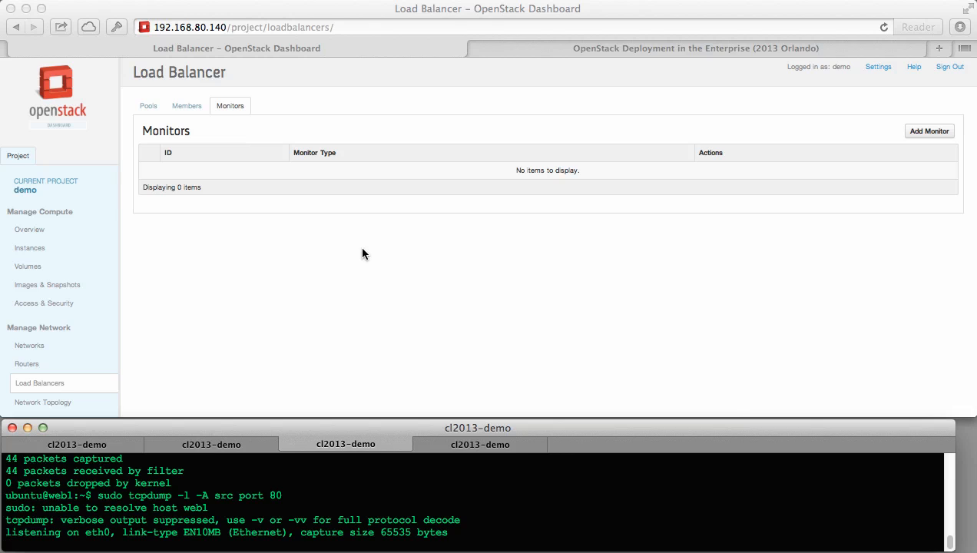
{"action": "left_click", "coordinate": [386, 253]}
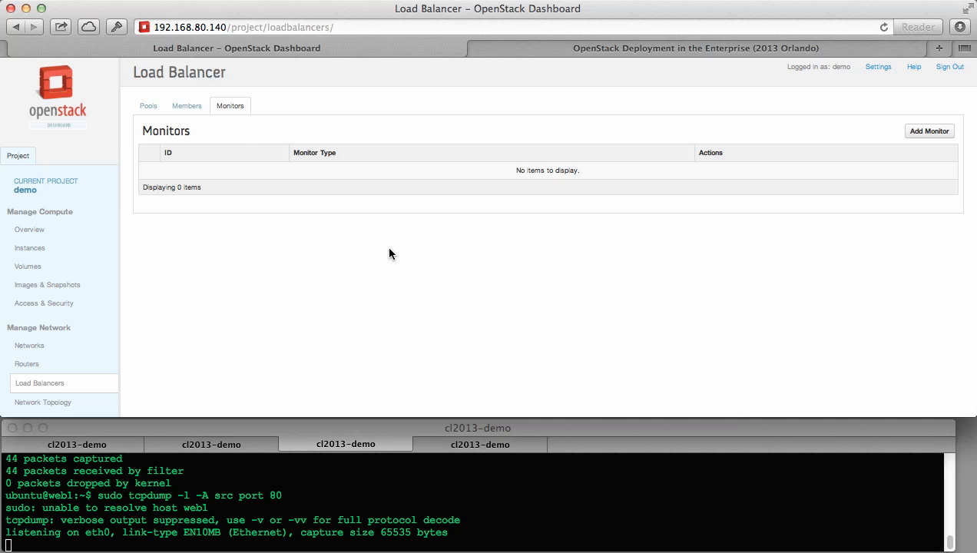
Start a new health monitor for WebPool1 with type HTTP.
{"action": "left_click", "coordinate": [930, 132]}
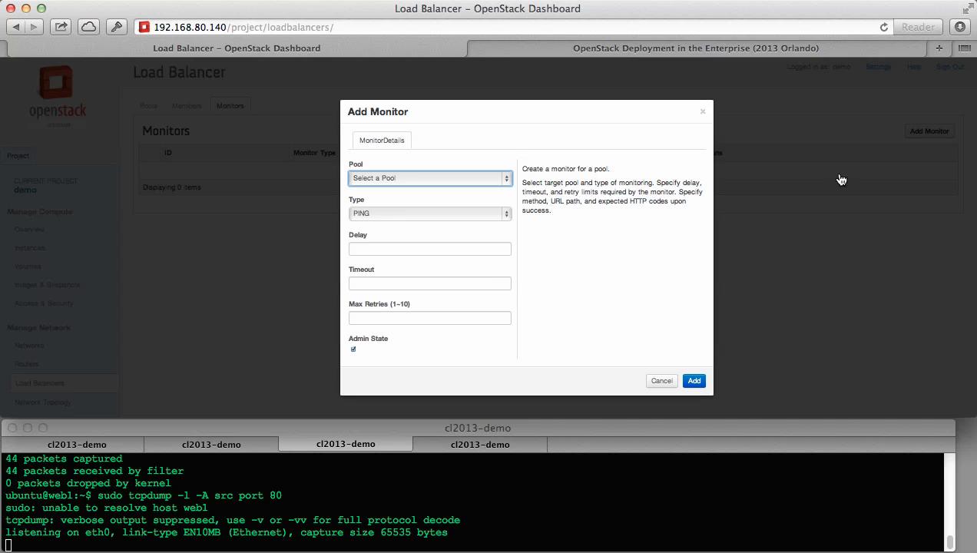
{"action": "left_click", "coordinate": [487, 180]}
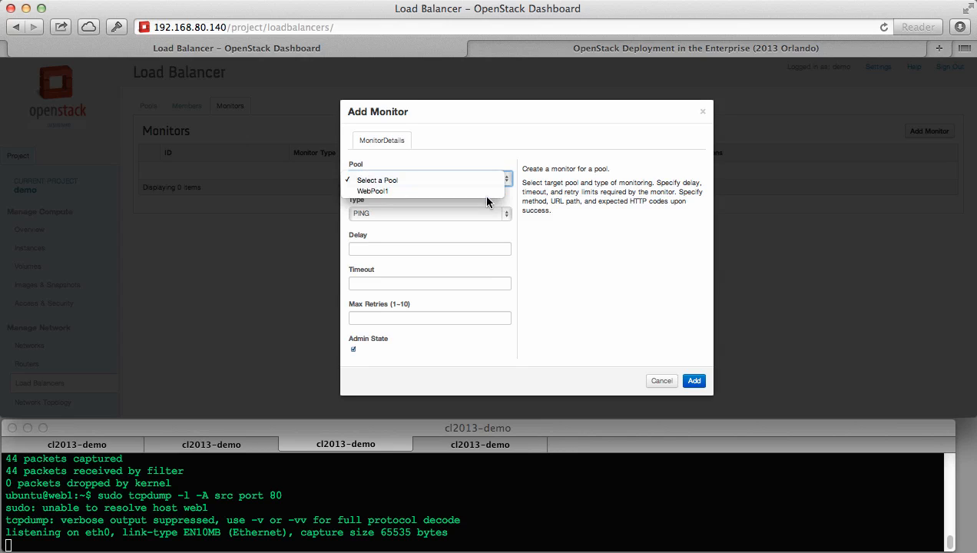
{"action": "left_click", "coordinate": [470, 191]}
{"action": "left_click", "coordinate": [471, 218]}
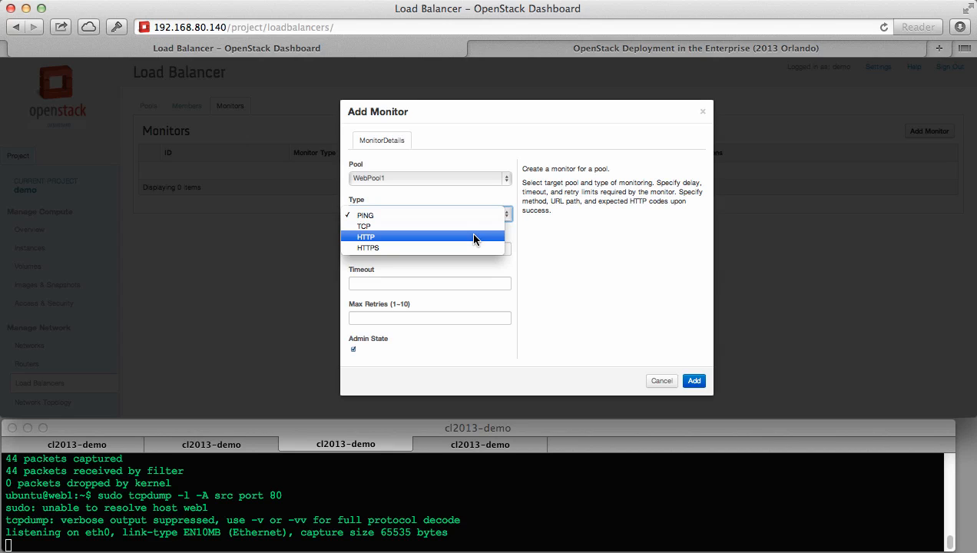
{"action": "left_click", "coordinate": [473, 238]}
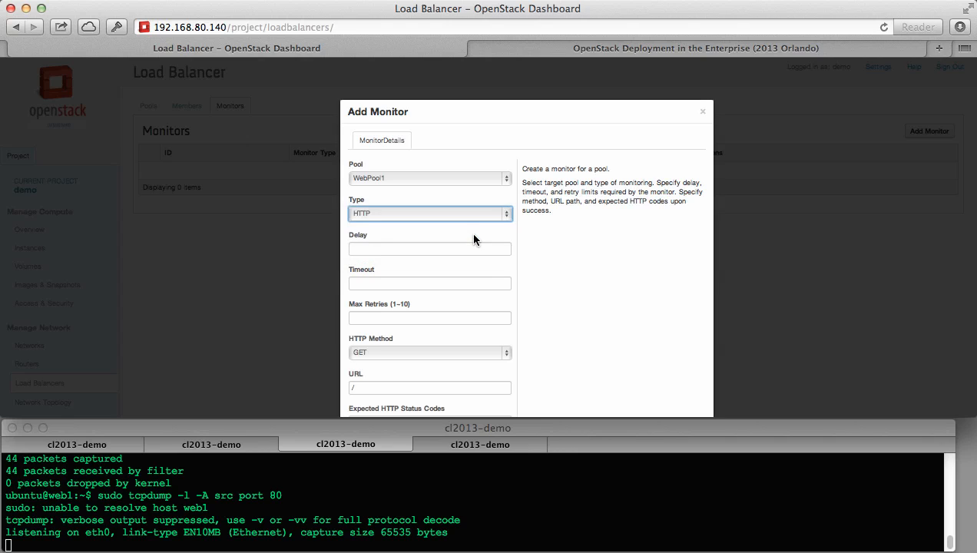
Set delay, timeout and max retries to 5 and expect status code 200.
{"action": "left_click", "coordinate": [474, 248]}
{"action": "type", "text": "5"}
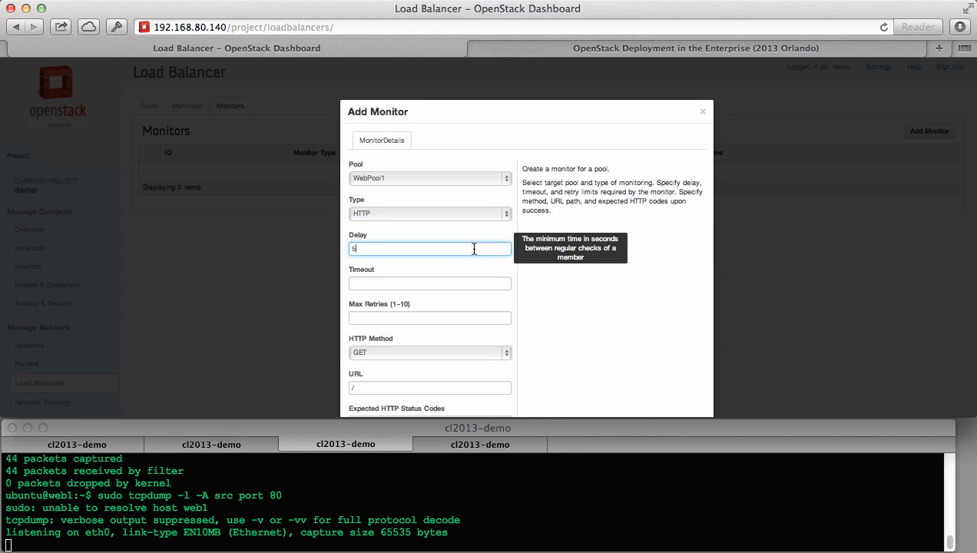
{"action": "key", "text": "Tab"}
{"action": "type", "text": "5"}
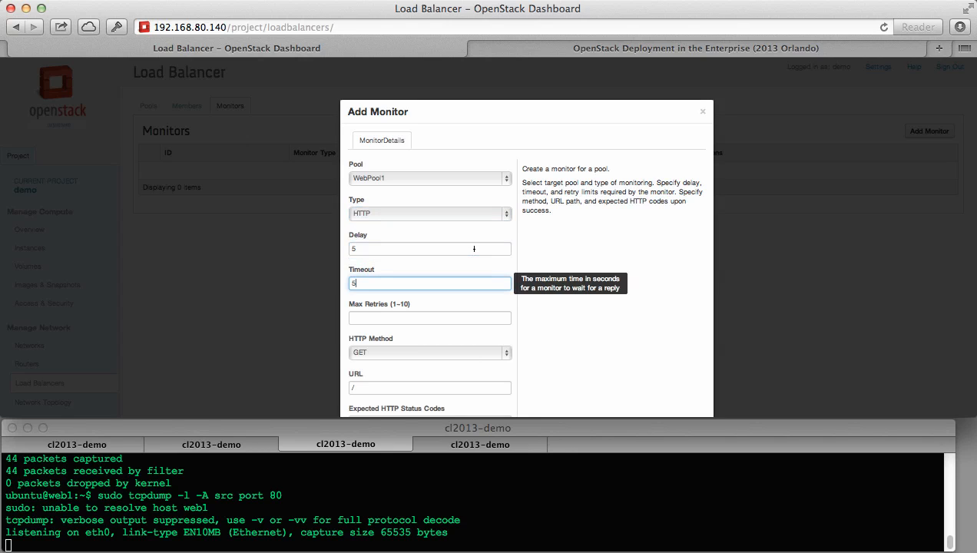
{"action": "key", "text": "Tab"}
{"action": "type", "text": "5"}
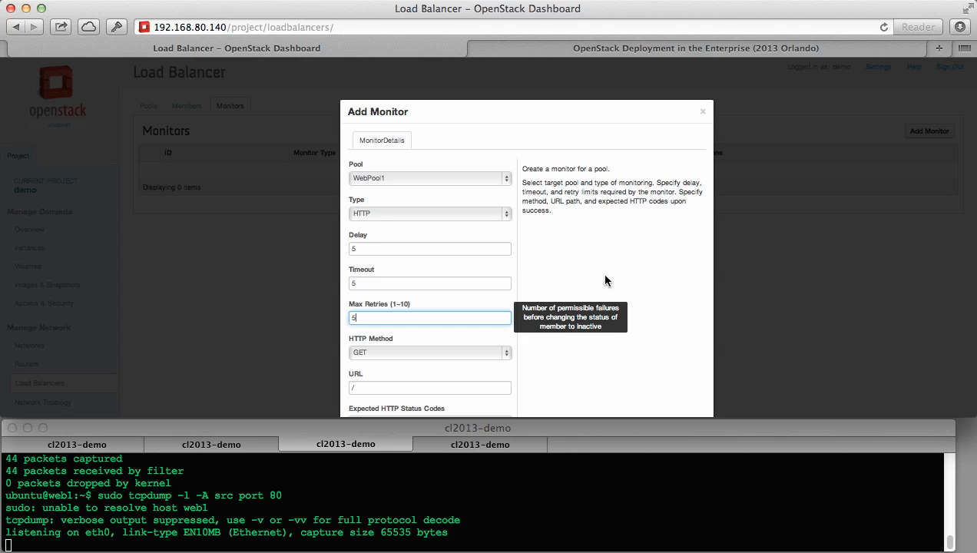
{"action": "scroll", "coordinate": [605, 280], "scroll_direction": "down", "scroll_amount": 2}
{"action": "scroll", "coordinate": [605, 280], "scroll_direction": "down", "scroll_amount": 2}
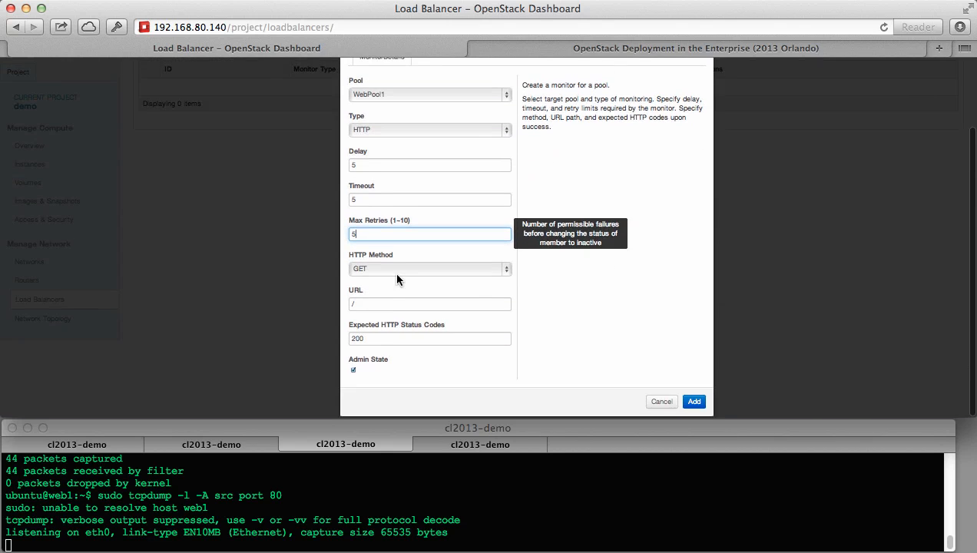
{"action": "left_click_drag", "start_coordinate": [374, 338], "coordinate": [343, 339]}
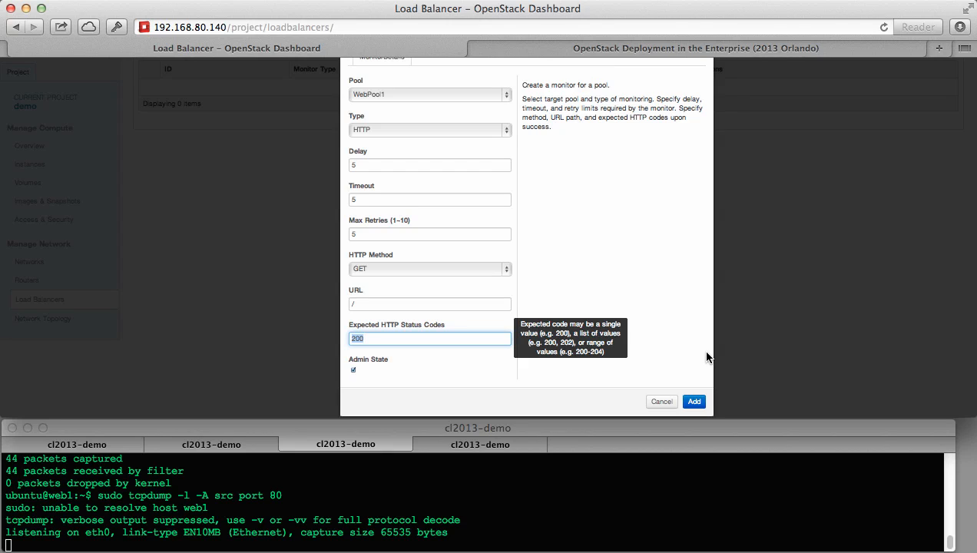
Create the HTTP monitor for WebPool1 and view the Network Topology diagram.
{"action": "left_click", "coordinate": [695, 402]}
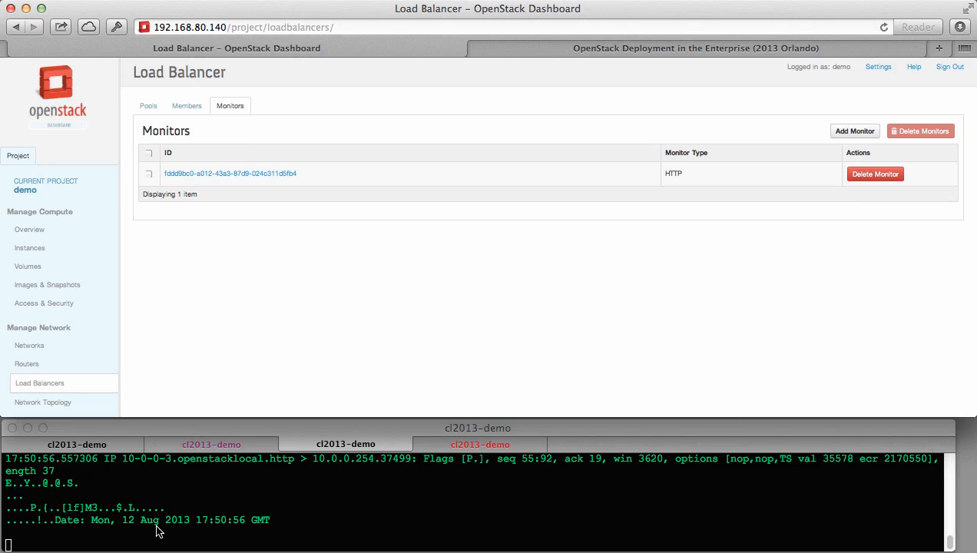
{"action": "left_click", "coordinate": [69, 403]}
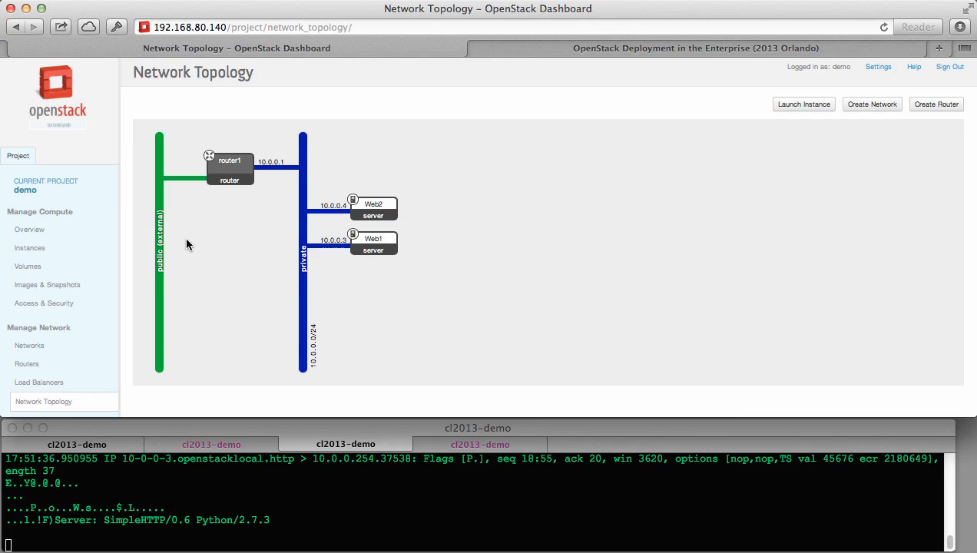
Allocate floating IP 192.168.80.35 from the public pool to the project.
{"action": "left_click", "coordinate": [62, 306]}
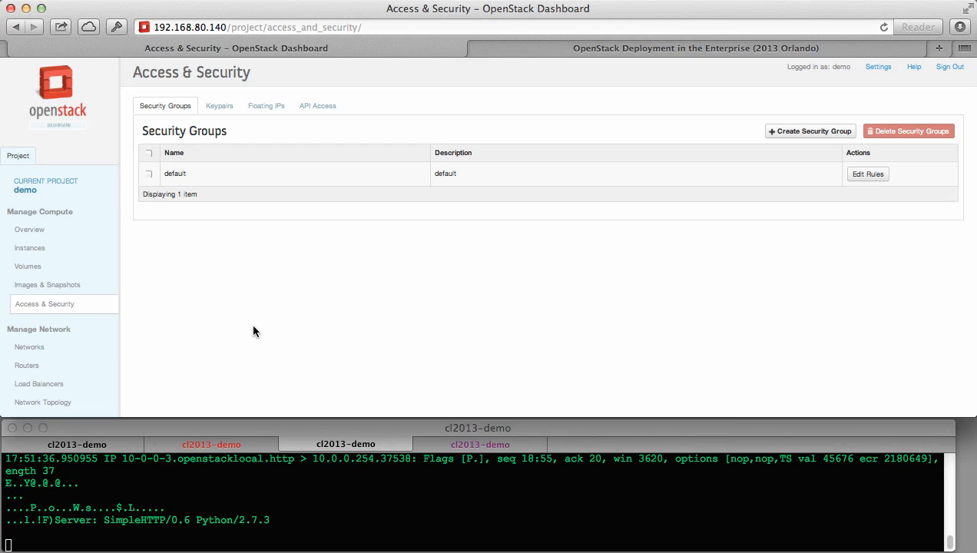
{"action": "left_click", "coordinate": [278, 109]}
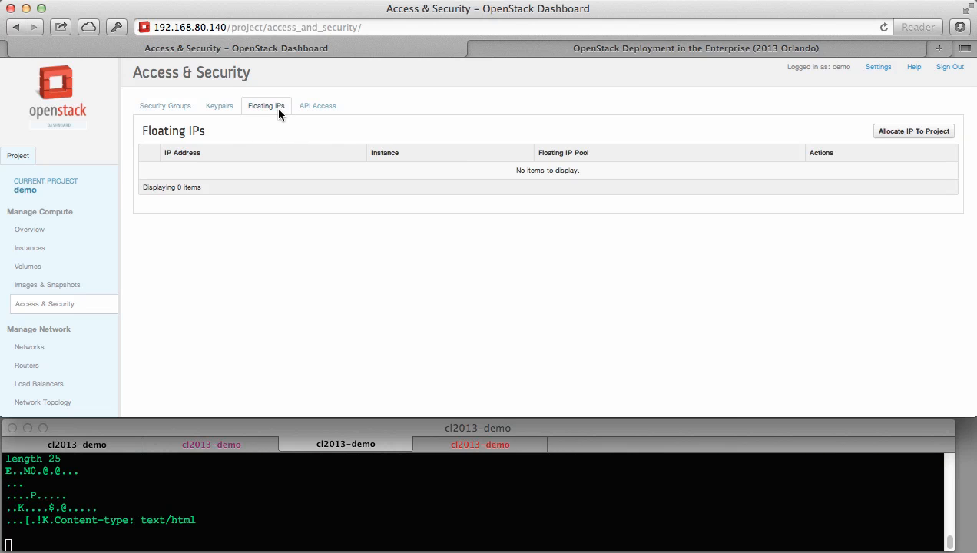
{"action": "left_click", "coordinate": [922, 134]}
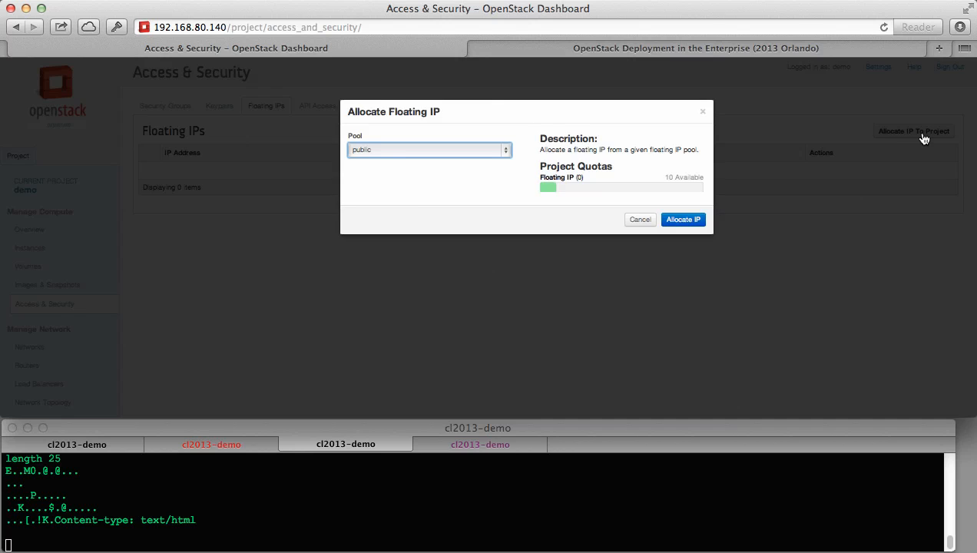
{"action": "left_click", "coordinate": [691, 221]}
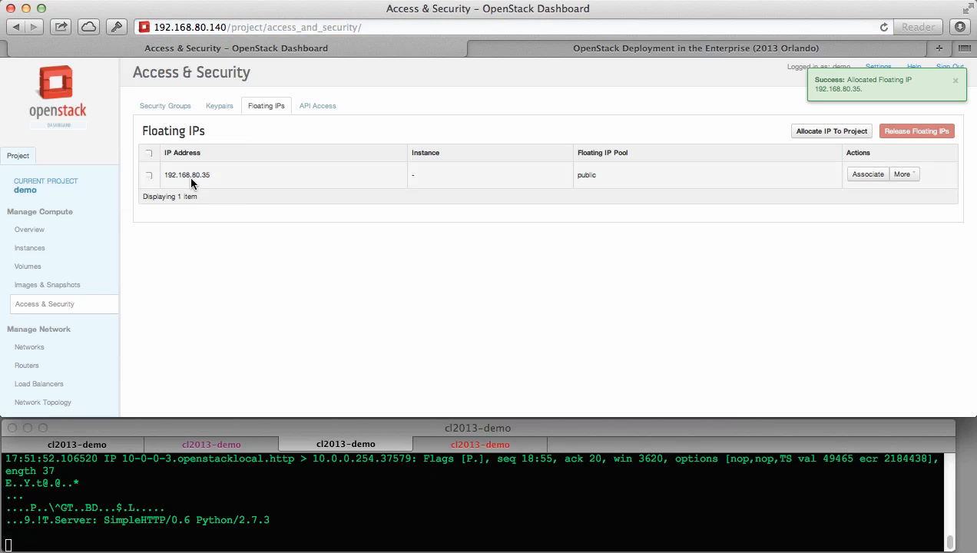
{"action": "left_click_drag", "start_coordinate": [211, 174], "coordinate": [164, 175]}
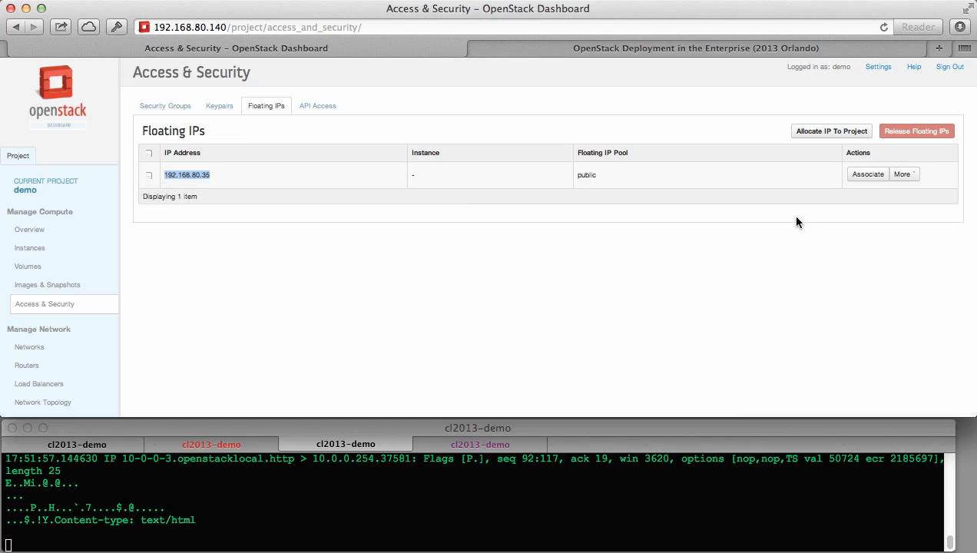
Associate floating IP 192.168.80.35 with the VIP port 10.0.0.254.
{"action": "left_click", "coordinate": [868, 174]}
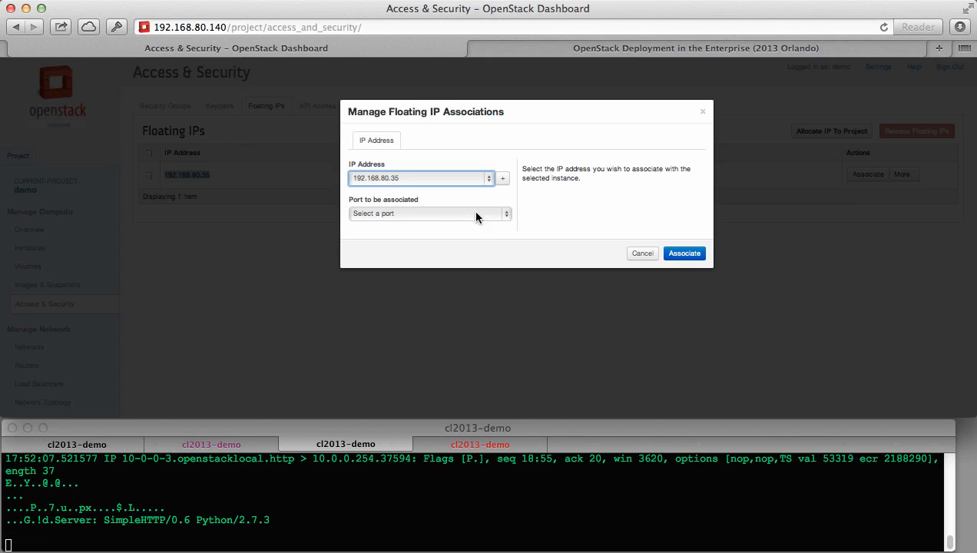
{"action": "left_click", "coordinate": [507, 214]}
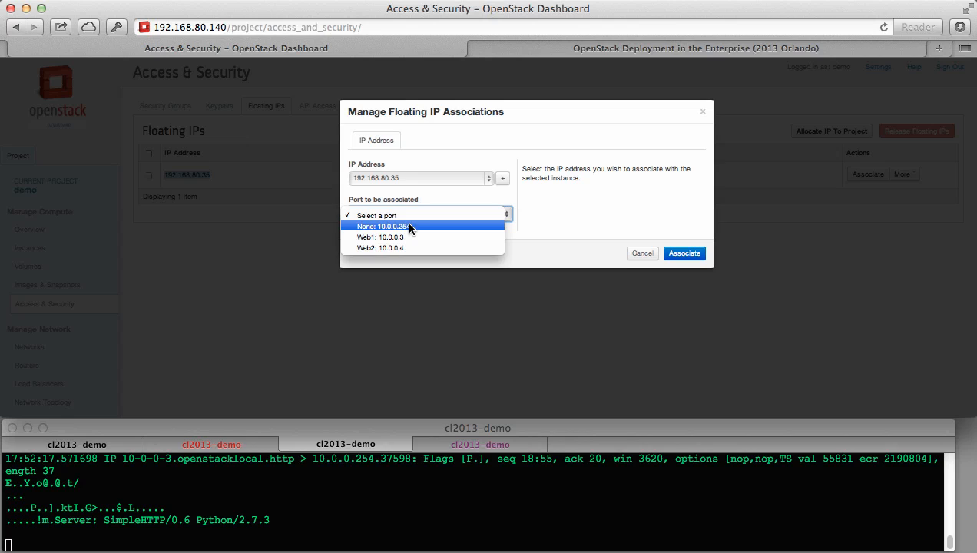
{"action": "left_click", "coordinate": [409, 228]}
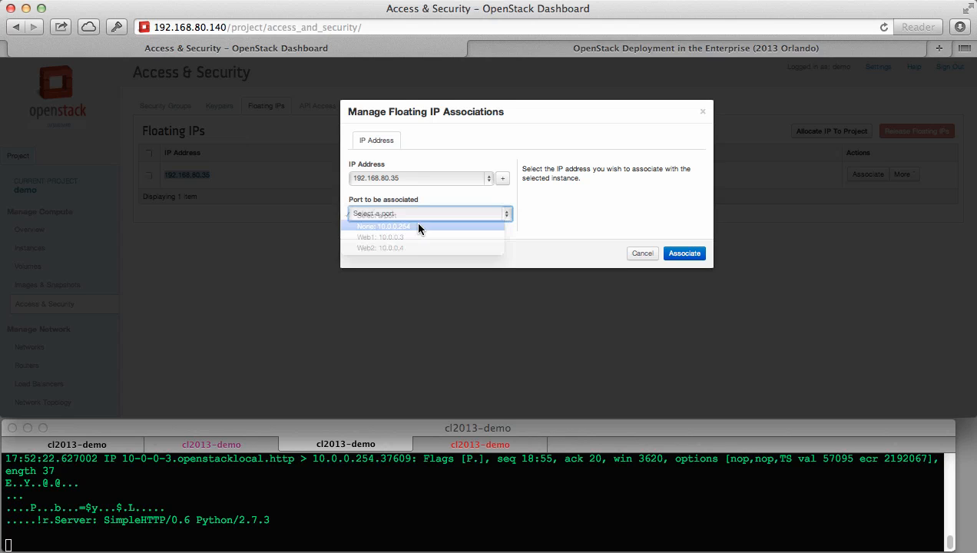
{"action": "left_click", "coordinate": [684, 253]}
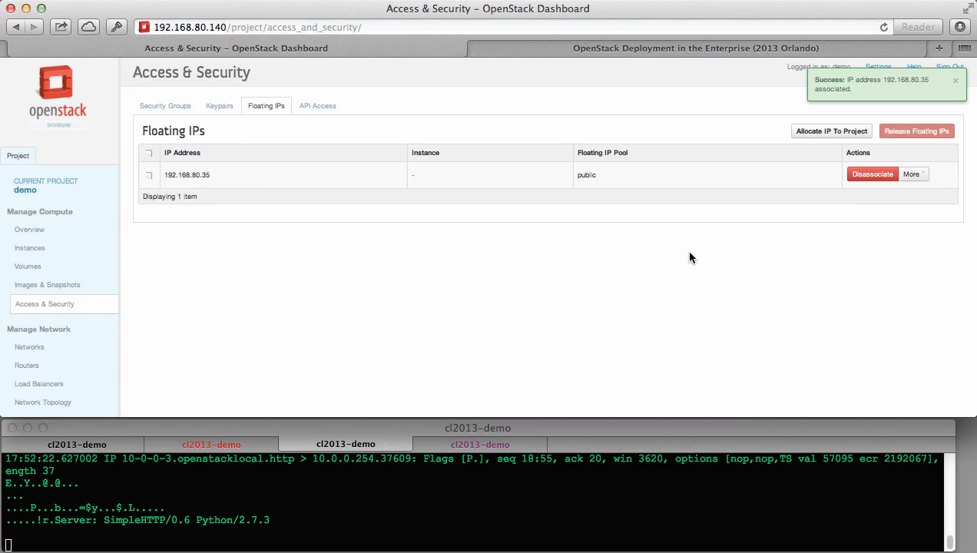
{"action": "left_click", "coordinate": [76, 444]}
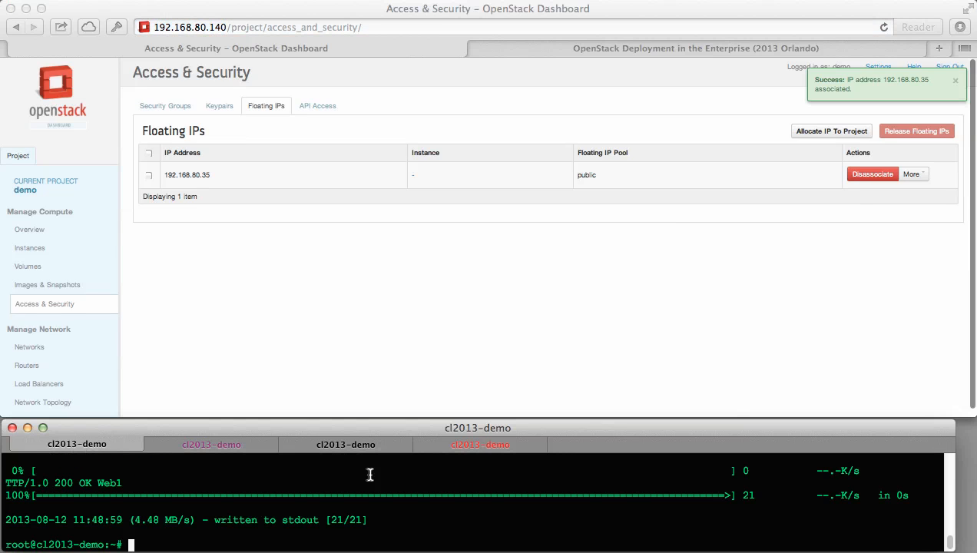
{"action": "key", "text": "Up"}
{"action": "key", "text": "BackSpace"}
{"action": "key", "text": "BackSpace"}
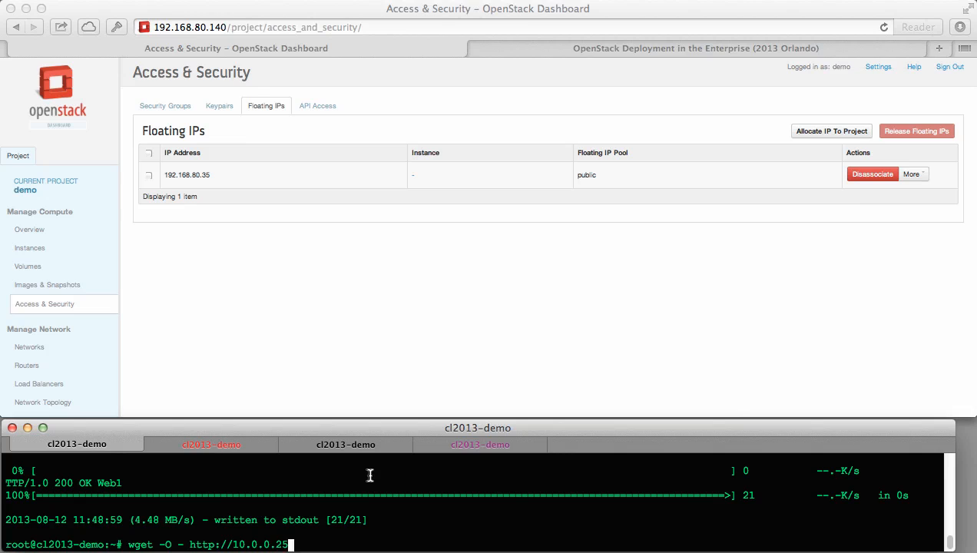
{"action": "key", "text": "BackSpace"}
{"action": "key", "text": "BackSpace"}
{"action": "key", "text": "BackSpace"}
{"action": "key", "text": "BackSpace"}
{"action": "key", "text": "BackSpace"}
{"action": "key", "text": "BackSpace"}
{"action": "key", "text": "BackSpace"}
{"action": "type", "text": "1"}
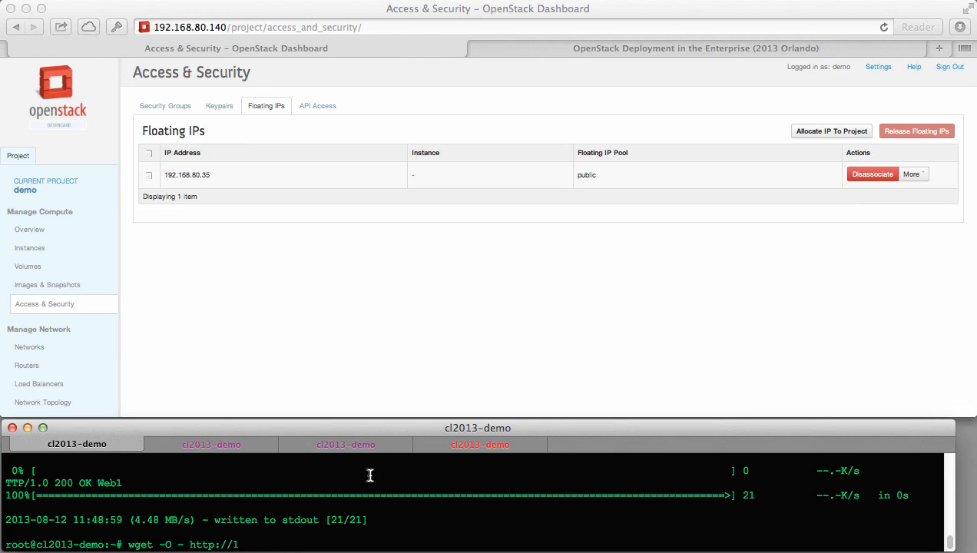
{"action": "type", "text": "92.168.80.35"}
{"action": "key", "text": "Return"}
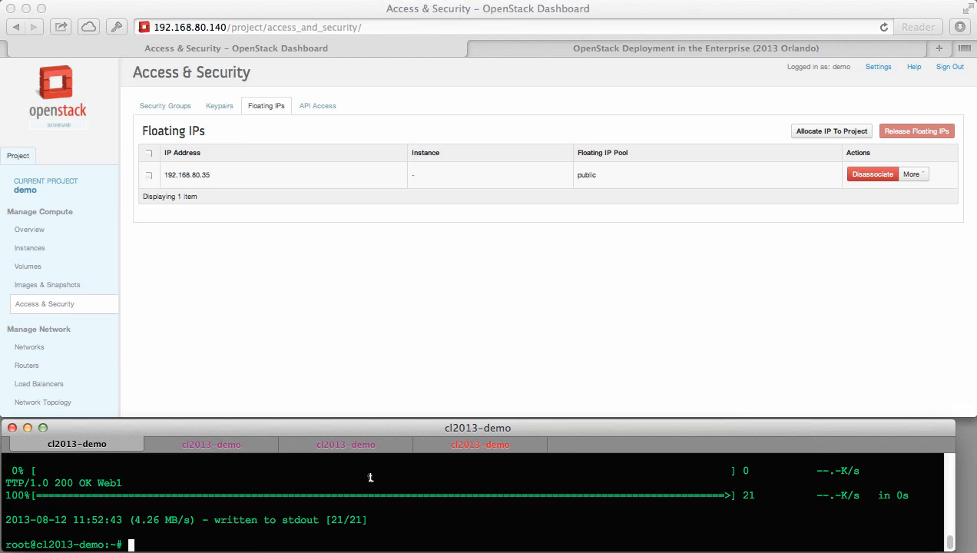
{"action": "key", "text": "Up"}
{"action": "key", "text": "Return"}
{"action": "key", "text": "Up"}
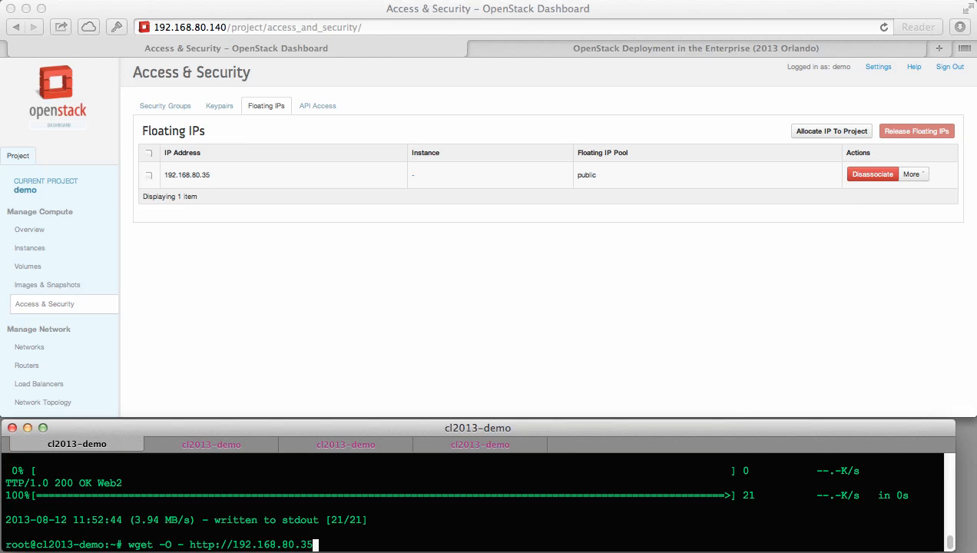
{"action": "key", "text": "Return"}
{"action": "key", "text": "Up"}
{"action": "key", "text": "Return"}
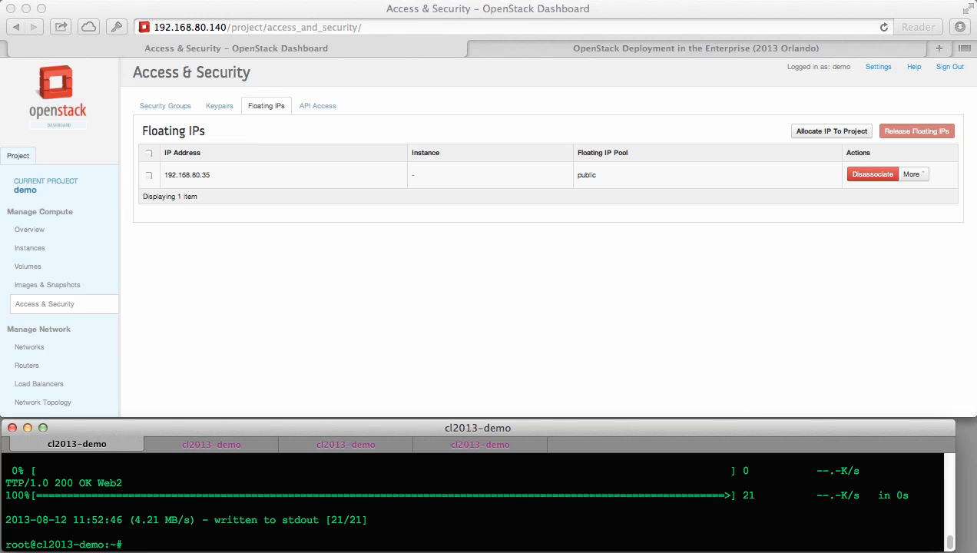